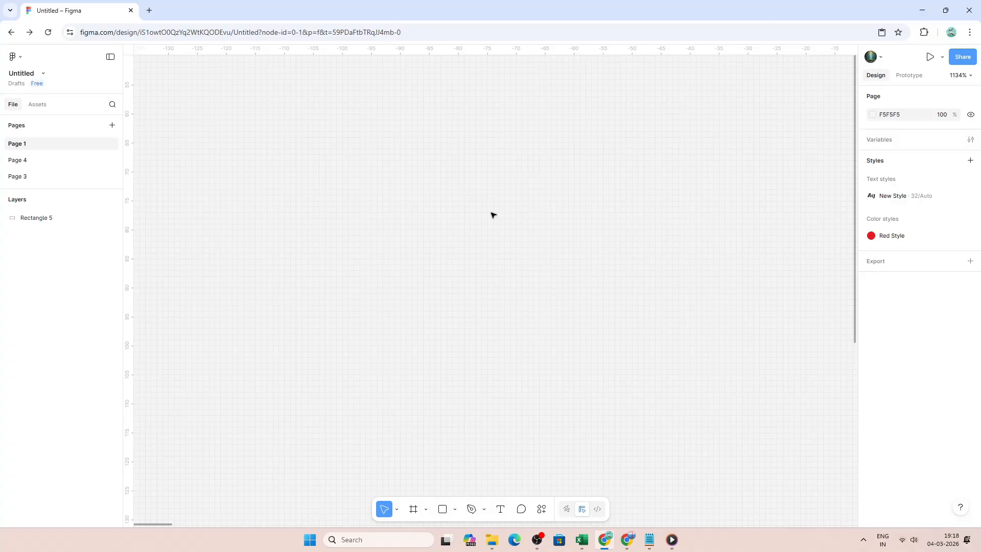
Draw a square frame on the empty canvas and set its width and height to 24.
{"action": "key", "text": "f"}
{"action": "left_click_drag", "start_coordinate": [382, 166], "coordinate": [521, 287]}
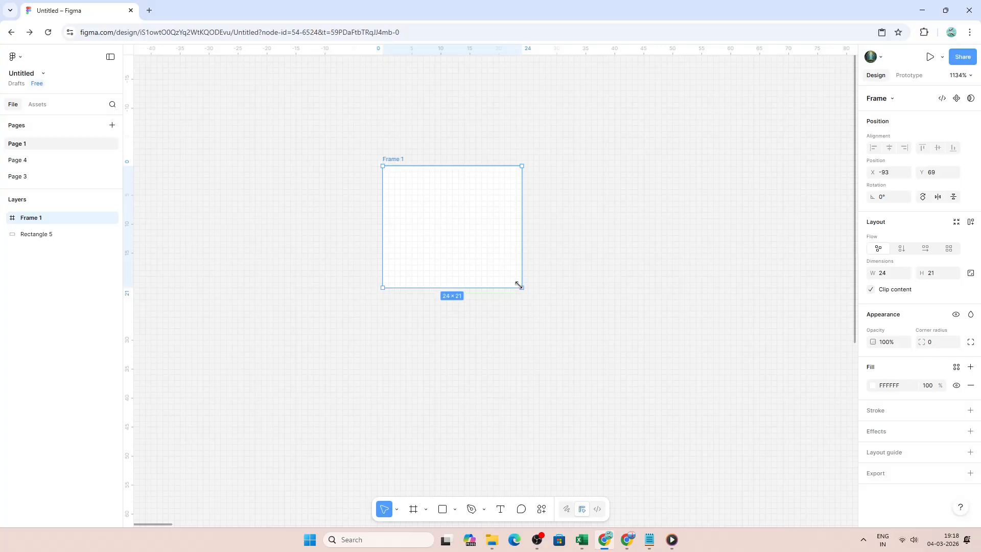
{"action": "left_click_drag", "start_coordinate": [521, 289], "coordinate": [533, 299]}
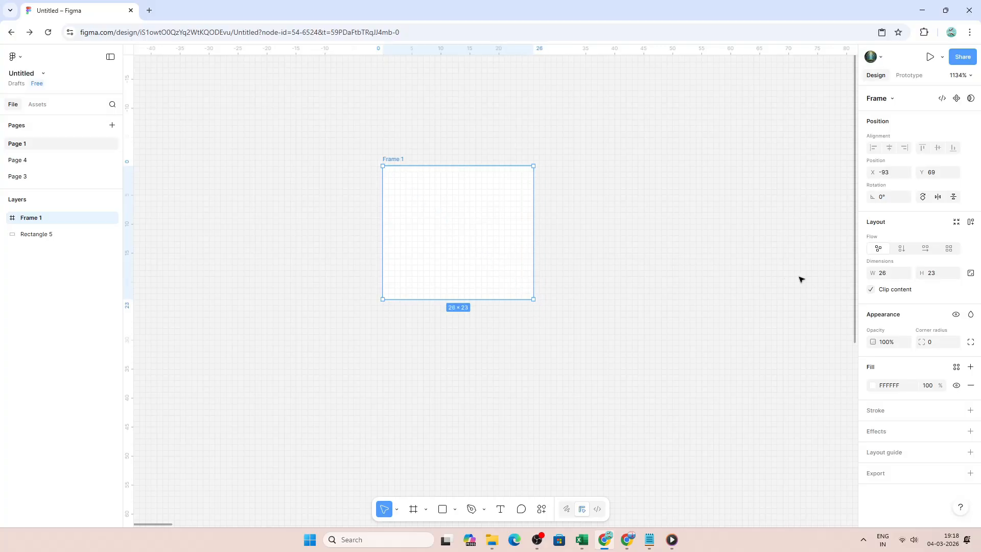
{"action": "left_click", "coordinate": [889, 280]}
{"action": "type", "text": "24"}
{"action": "key", "text": "Tab"}
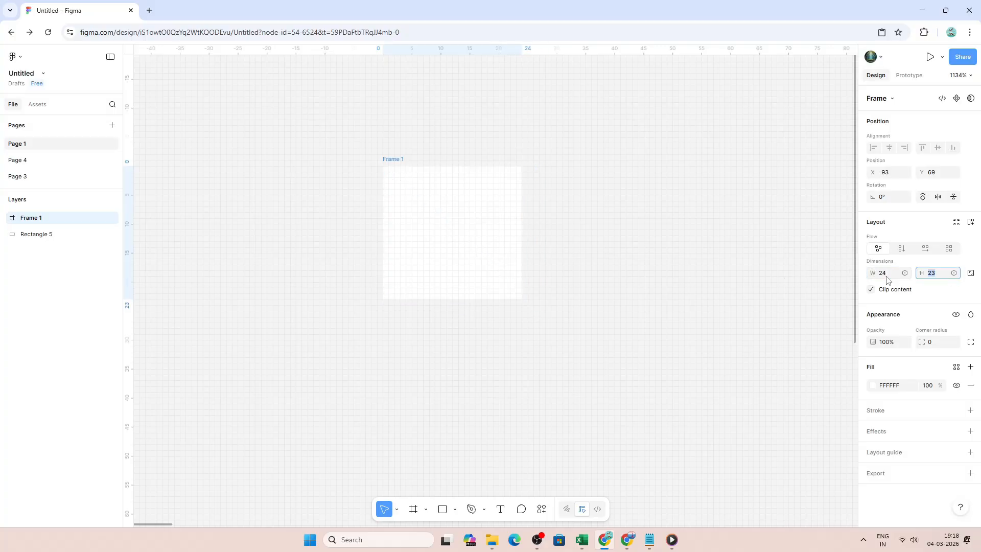
{"action": "type", "text": "24"}
{"action": "key", "text": "Return"}
Rename the 24 × 24 frame as "Icon Grid".
{"action": "scroll", "coordinate": [445, 209], "scroll_direction": "up", "scroll_amount": 3}
{"action": "scroll", "coordinate": [460, 216], "scroll_direction": "up", "scroll_amount": 5}
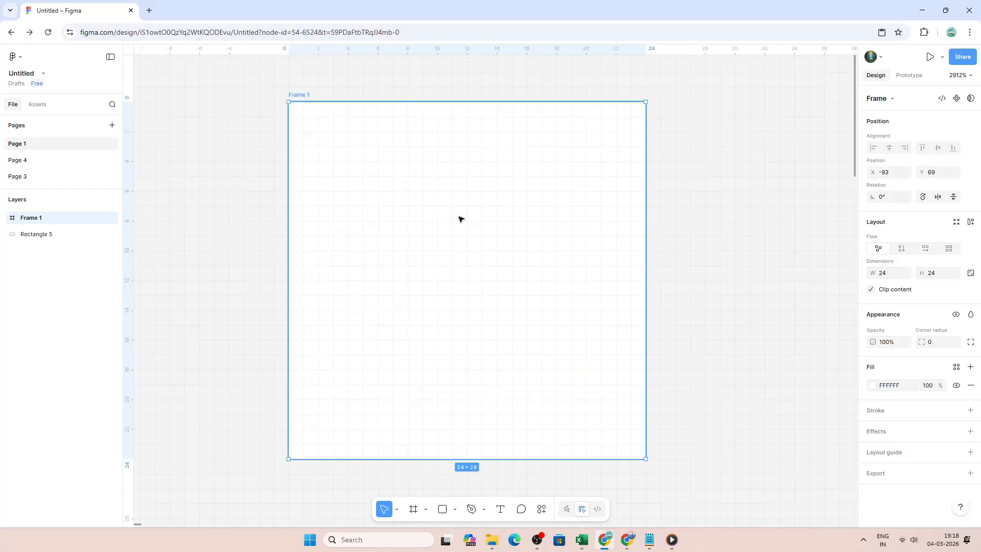
{"action": "scroll", "coordinate": [500, 215], "scroll_direction": "down", "scroll_amount": 2}
{"action": "scroll", "coordinate": [495, 160], "scroll_direction": "down", "scroll_amount": 1}
{"action": "scroll", "coordinate": [405, 175], "scroll_direction": "down", "scroll_amount": 1}
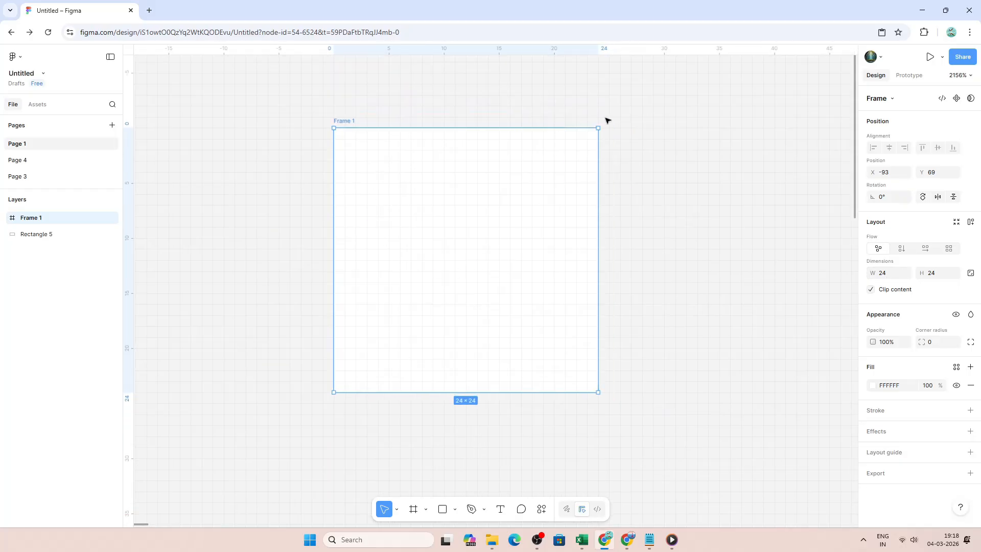
{"action": "scroll", "coordinate": [567, 127], "scroll_direction": "down", "scroll_amount": 1}
{"action": "left_click", "coordinate": [653, 235]}
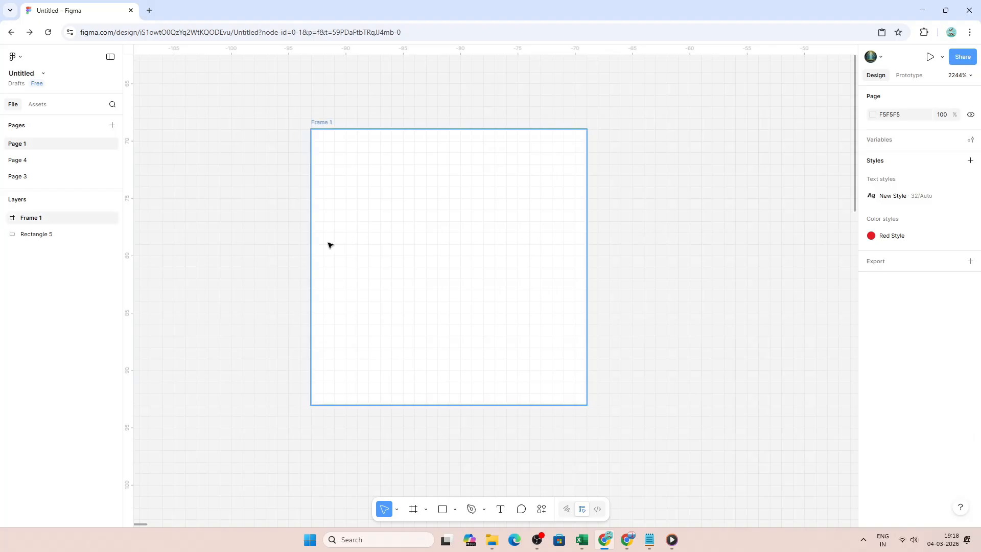
{"action": "scroll", "coordinate": [328, 246], "scroll_direction": "down", "scroll_amount": 3}
{"action": "scroll", "coordinate": [617, 263], "scroll_direction": "up", "scroll_amount": 2}
{"action": "scroll", "coordinate": [457, 235], "scroll_direction": "up", "scroll_amount": 2}
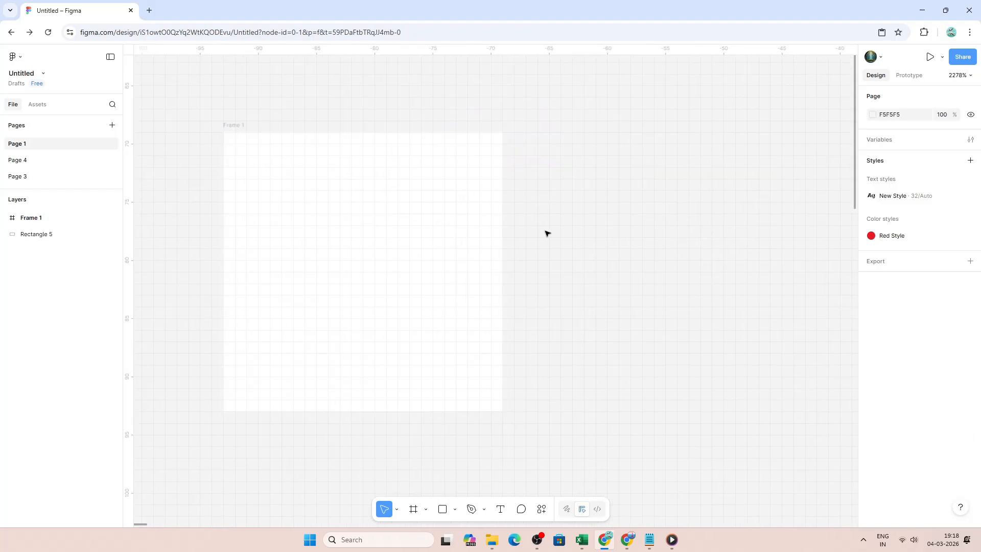
{"action": "double_click", "coordinate": [239, 125]}
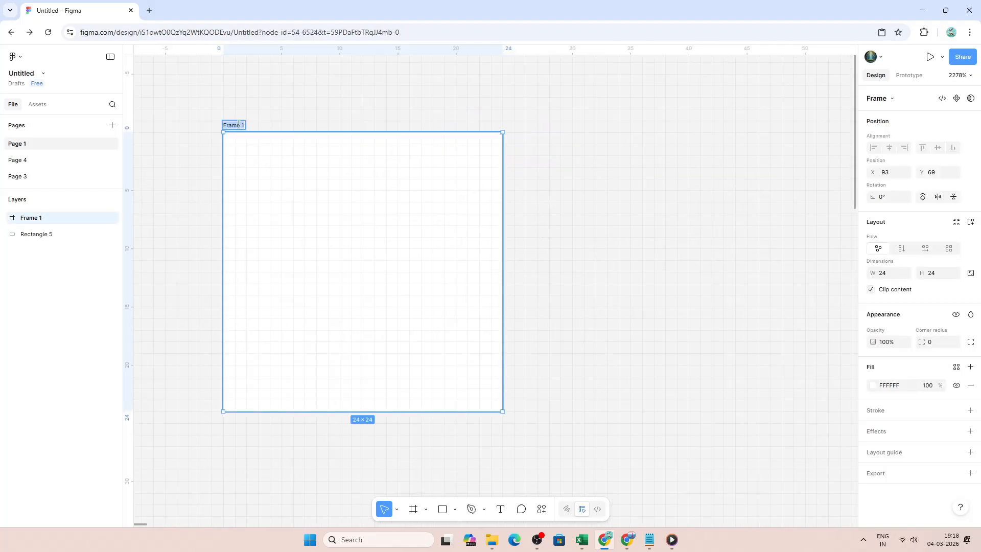
{"action": "type", "text": "xcon Grid"}
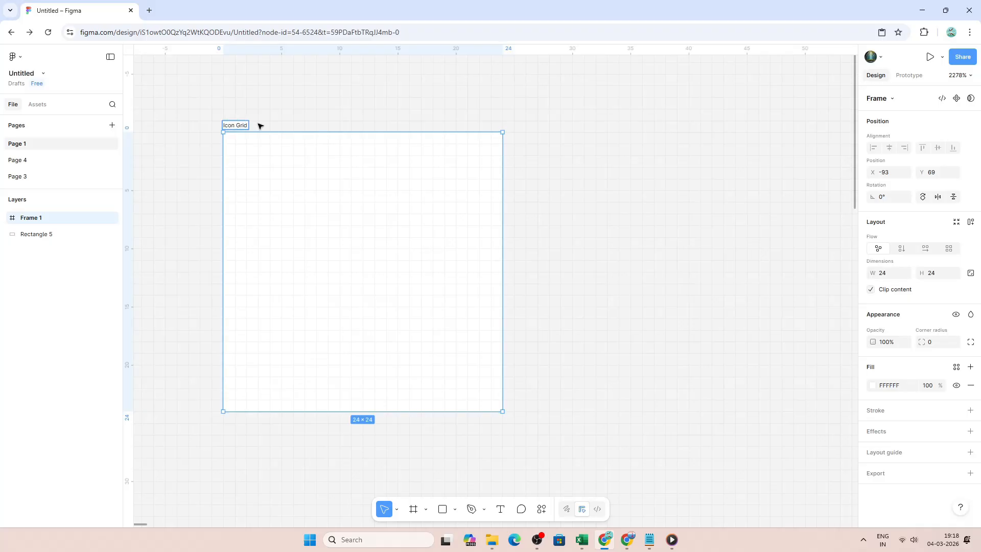
{"action": "left_click", "coordinate": [260, 125]}
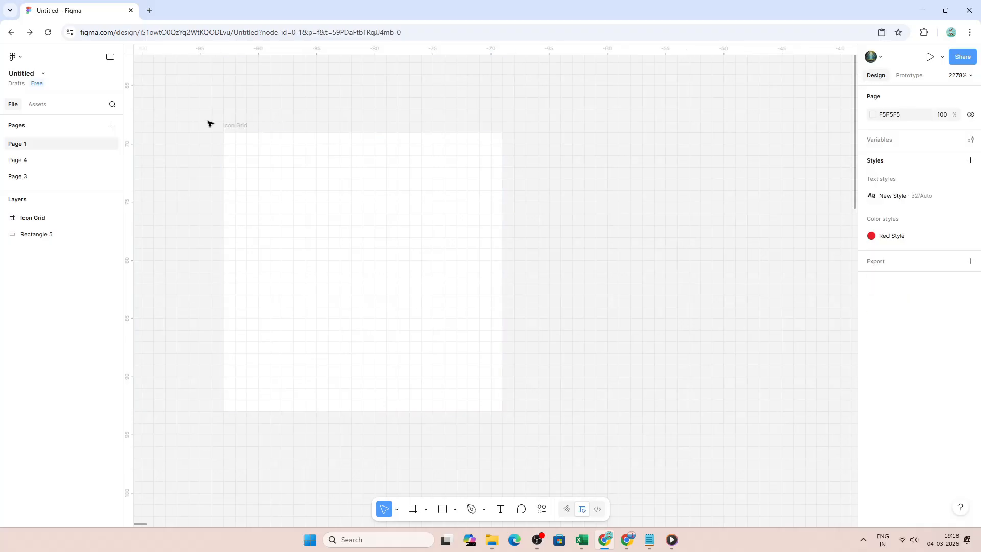
Add a grid layout guide with a size of 1 px to the Icon Grid frame.
{"action": "left_click", "coordinate": [226, 125]}
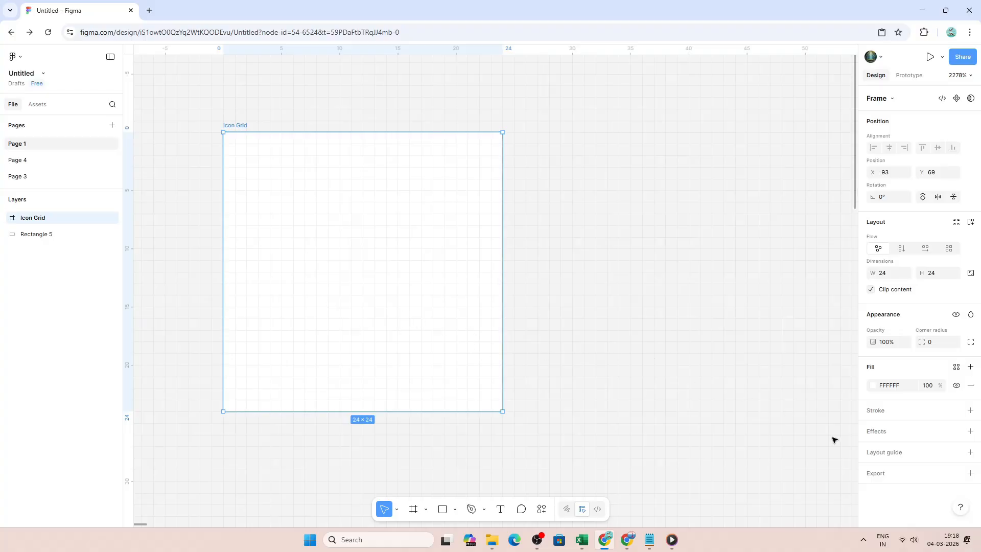
{"action": "left_click", "coordinate": [970, 452]}
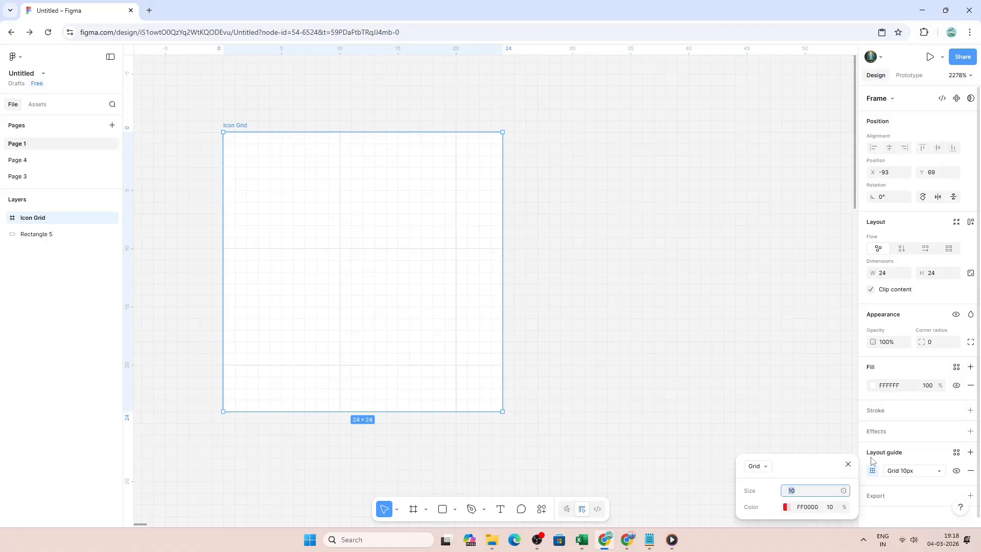
{"action": "left_click", "coordinate": [770, 469]}
{"action": "left_click", "coordinate": [764, 485]}
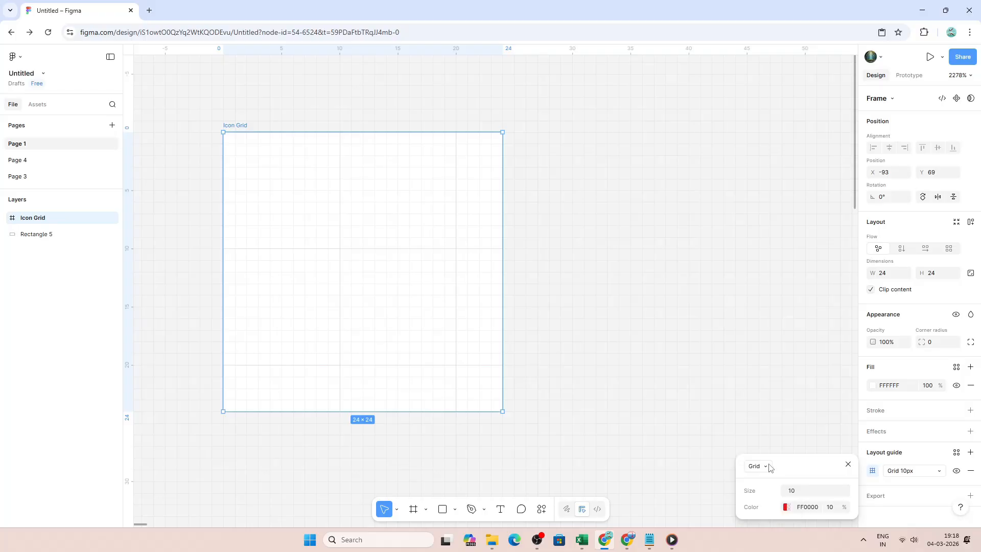
{"action": "left_click", "coordinate": [800, 491]}
{"action": "type", "text": "1"}
{"action": "key", "text": "Return"}
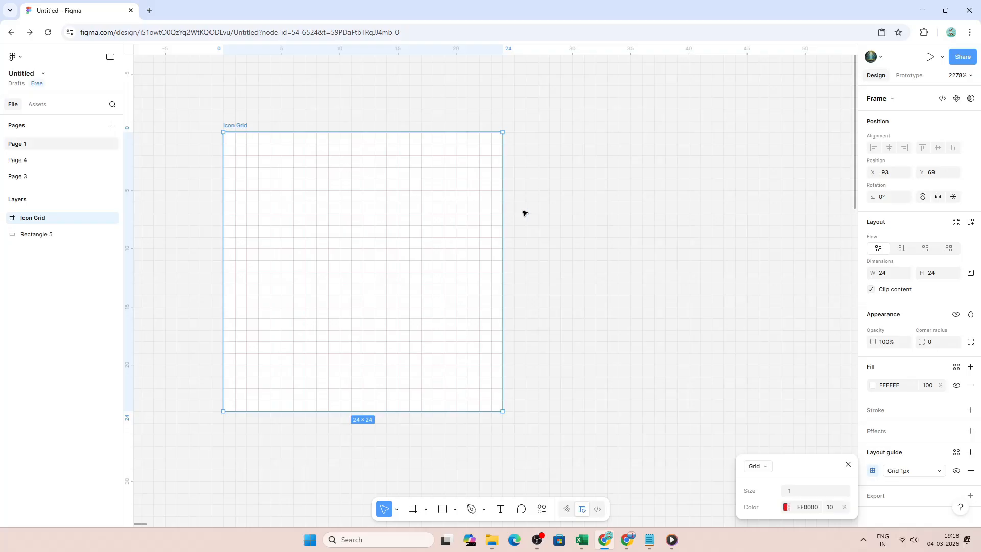
{"action": "left_click", "coordinate": [523, 212]}
Check the snapping options in the preferences, including Snap to pixel grid.
{"action": "left_click", "coordinate": [236, 125]}
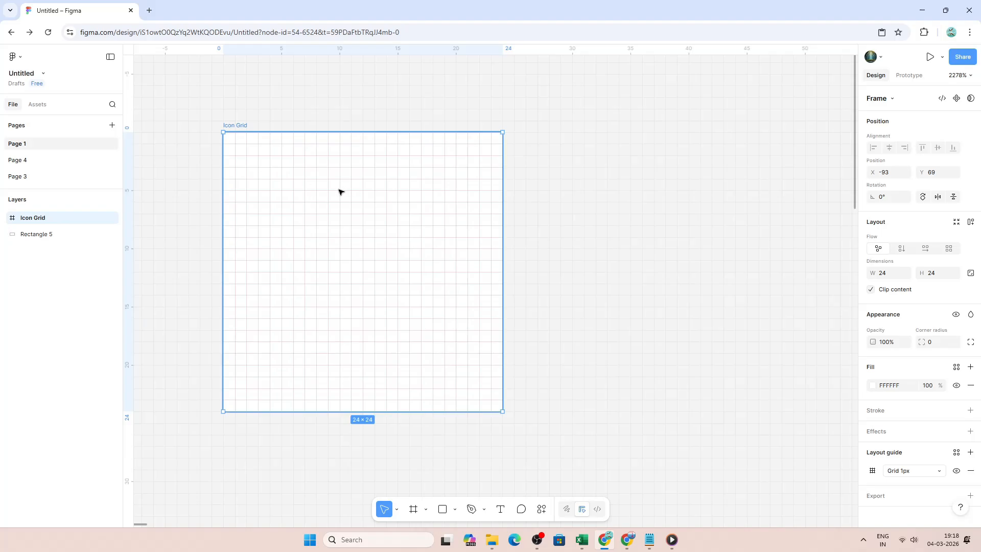
{"action": "left_click", "coordinate": [13, 56]}
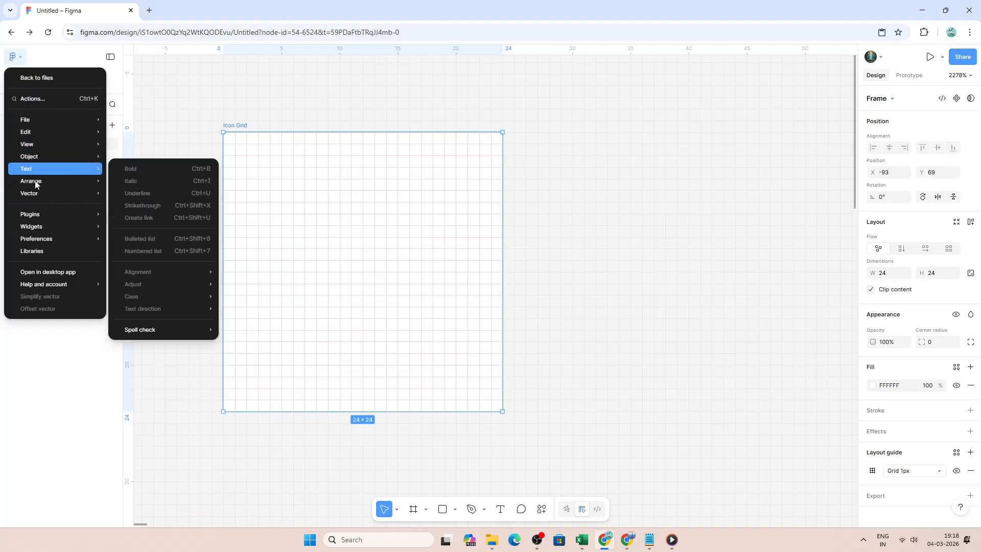
{"action": "mouse_move", "coordinate": [39, 240]}
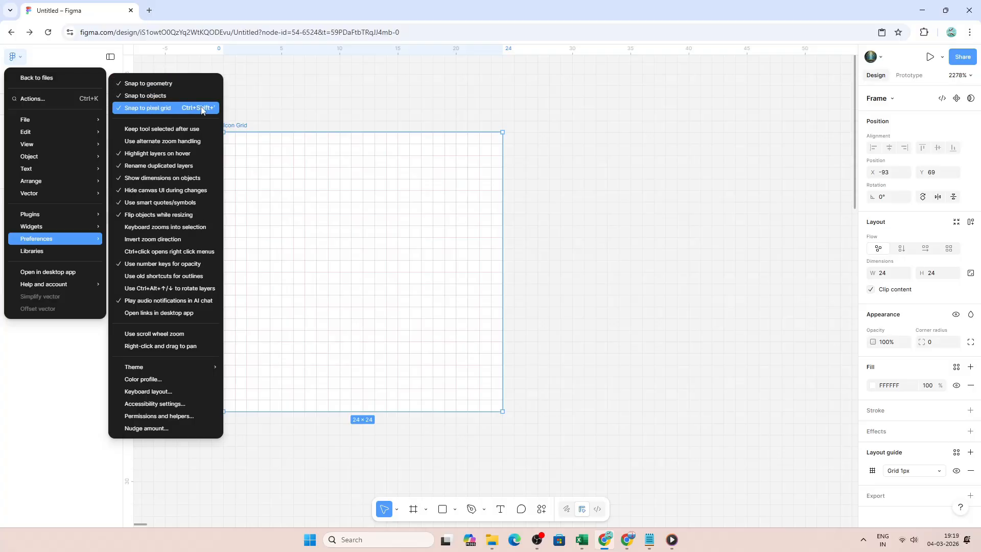
{"action": "left_click", "coordinate": [282, 102]}
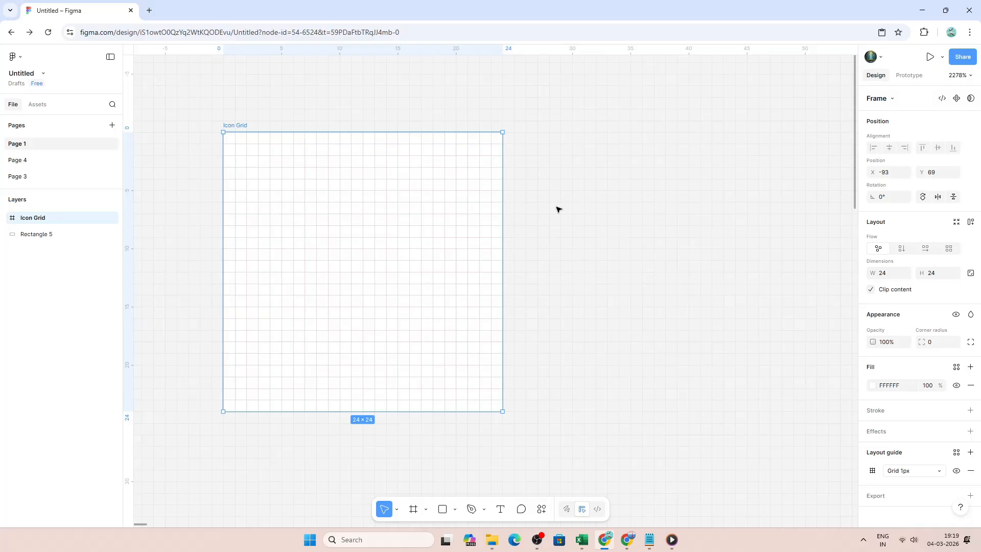
Draw an ellipse, set its width and height to 18, and centre it inside the Icon Grid frame.
{"action": "key", "text": "o"}
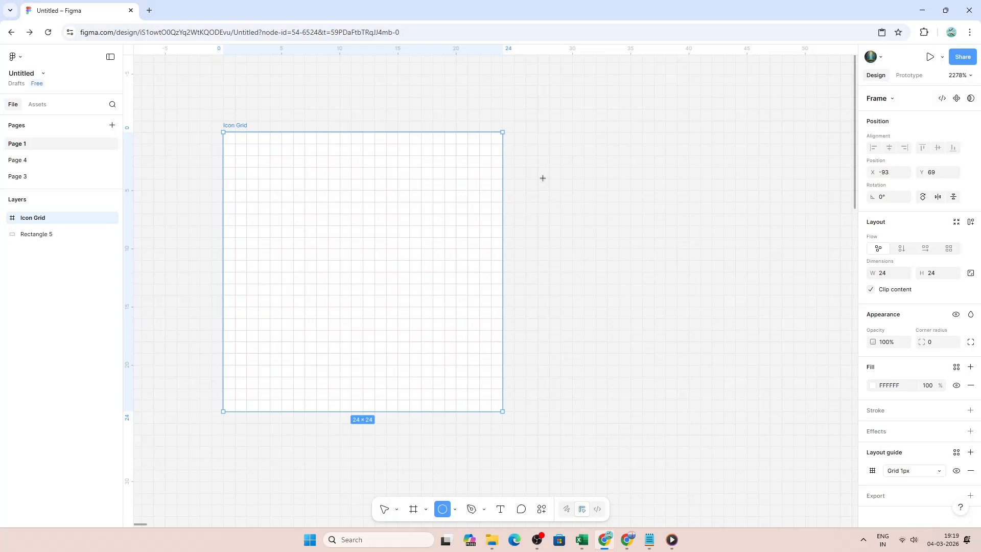
{"action": "left_click_drag", "start_coordinate": [536, 178], "coordinate": [688, 307]}
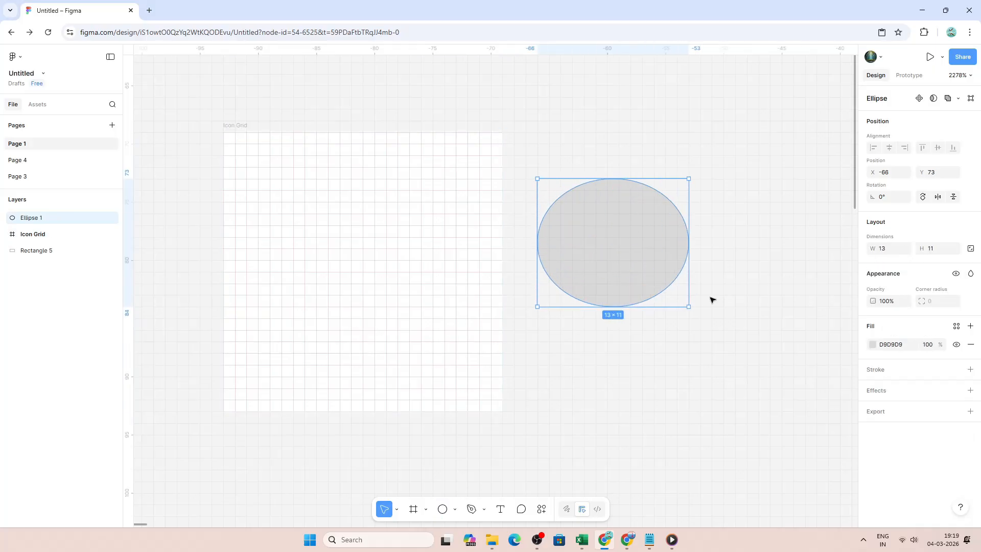
{"action": "left_click", "coordinate": [888, 254]}
{"action": "type", "text": "18"}
{"action": "key", "text": "Tab"}
{"action": "type", "text": "18"}
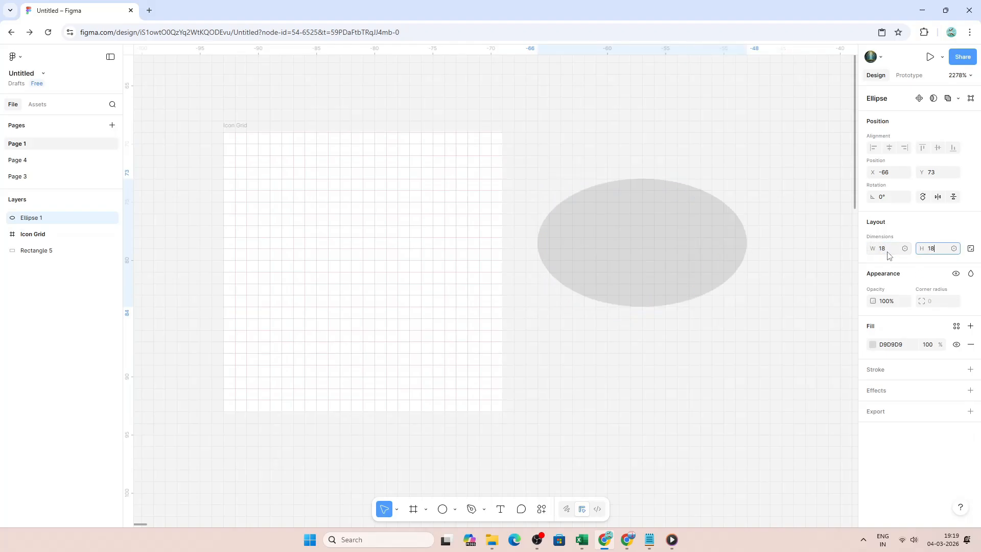
{"action": "key", "text": "Return"}
{"action": "left_click_drag", "start_coordinate": [701, 309], "coordinate": [384, 281]}
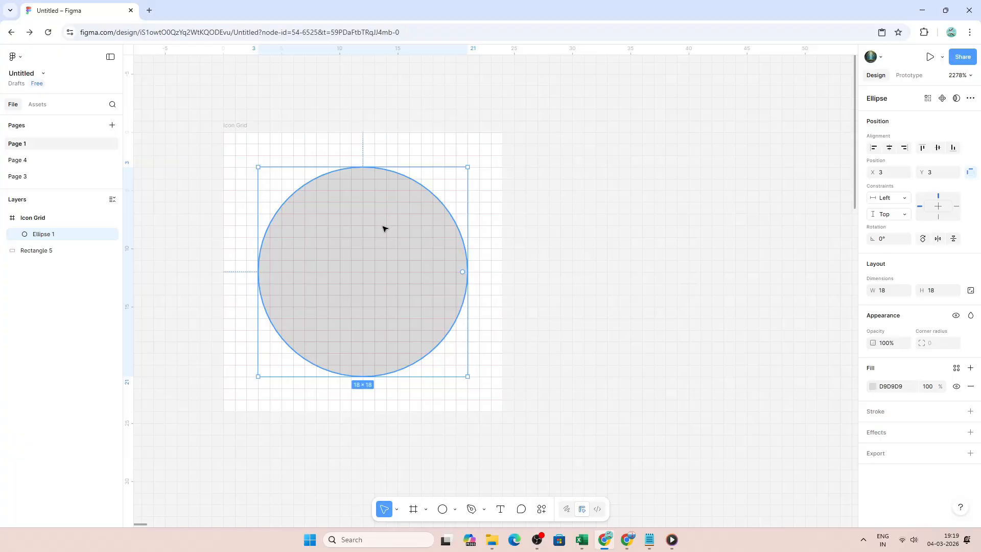
Swap the circle's fill for a stroke and set the stroke weight to 0.2.
{"action": "key", "text": "shift+x"}
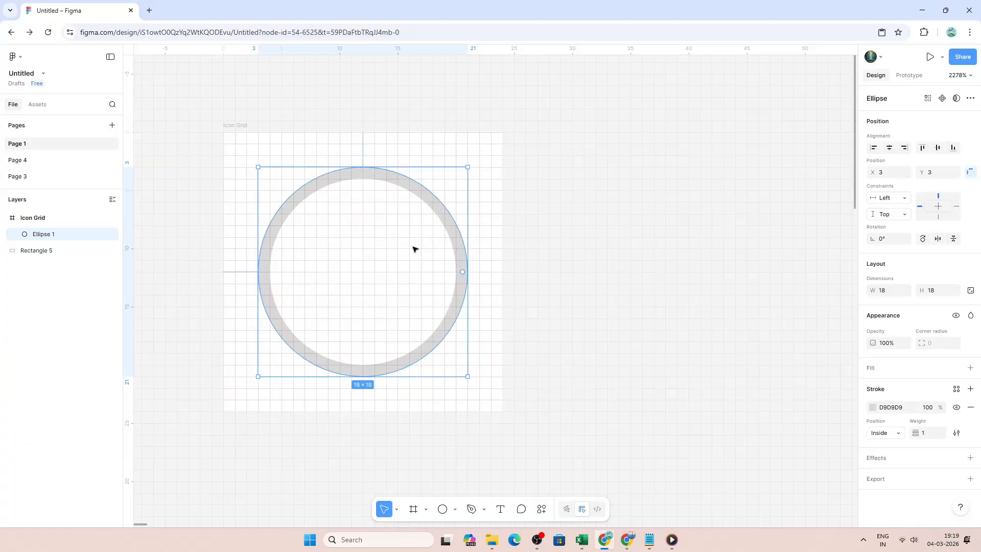
{"action": "left_click", "coordinate": [924, 431]}
{"action": "type", "text": "0.2"}
{"action": "key", "text": "Return"}
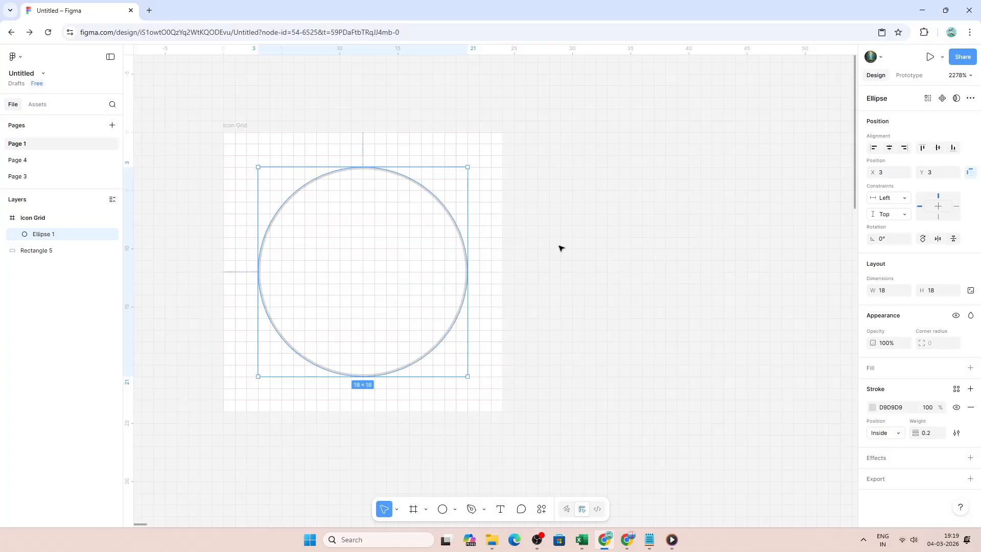
Draw a rectangle, set its width and height to 18, and centre it over the circle in the Icon Grid frame.
{"action": "key", "text": "r"}
{"action": "left_click_drag", "start_coordinate": [549, 202], "coordinate": [689, 318]}
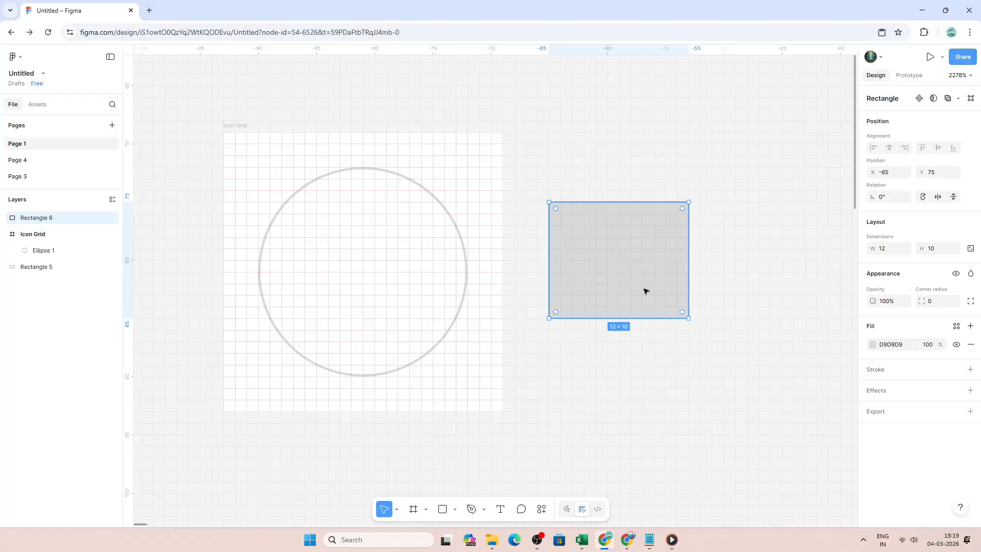
{"action": "left_click", "coordinate": [882, 249]}
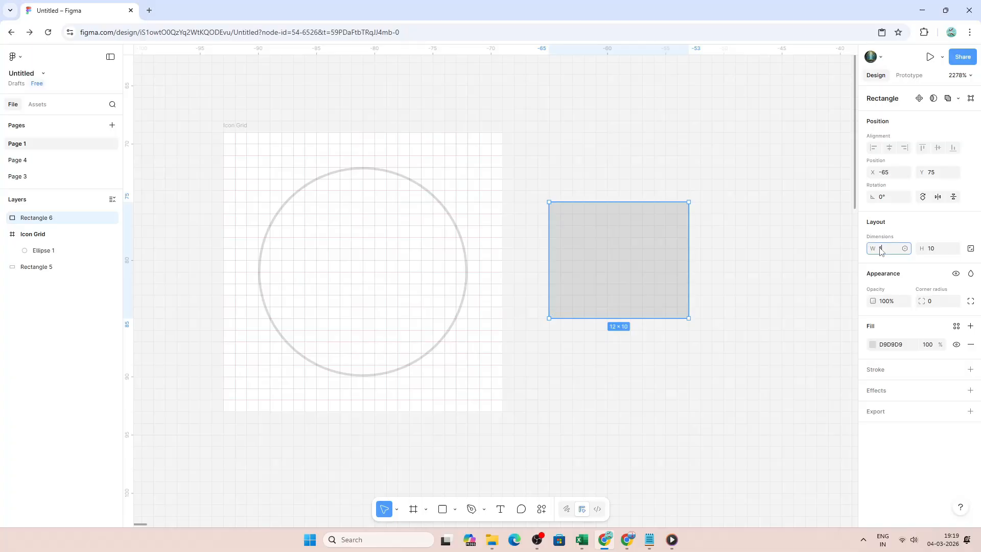
{"action": "type", "text": "18"}
{"action": "key", "text": "Tab"}
{"action": "type", "text": "18"}
{"action": "key", "text": "Return"}
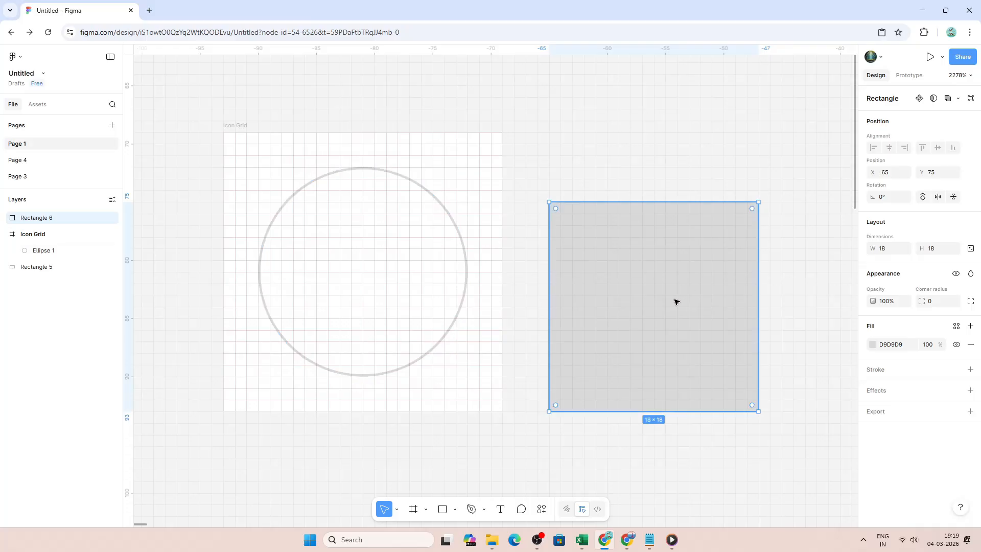
{"action": "left_click_drag", "start_coordinate": [668, 299], "coordinate": [380, 264]}
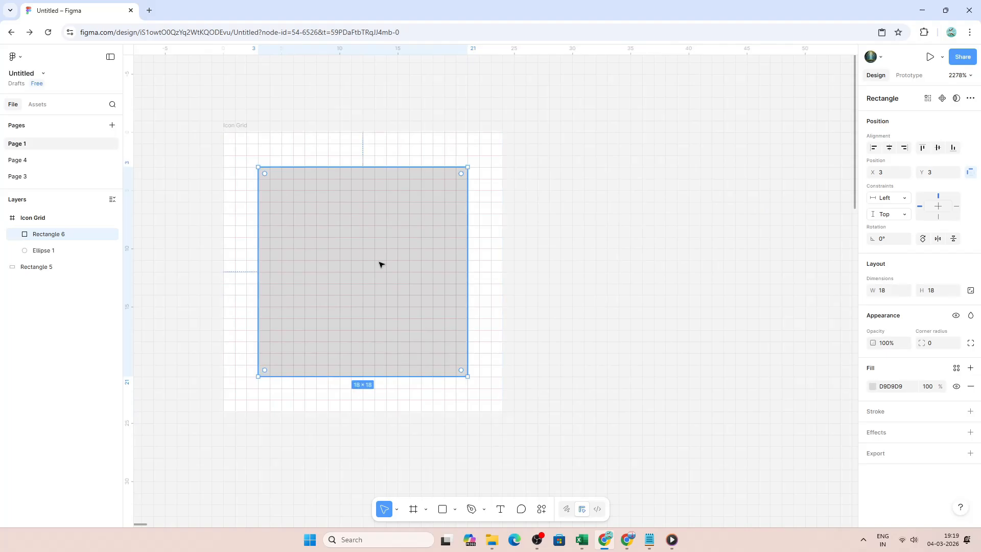
Swap the 18 × 18 square's fill for a stroke and set the stroke weight to 0.2.
{"action": "key", "text": "shift+x"}
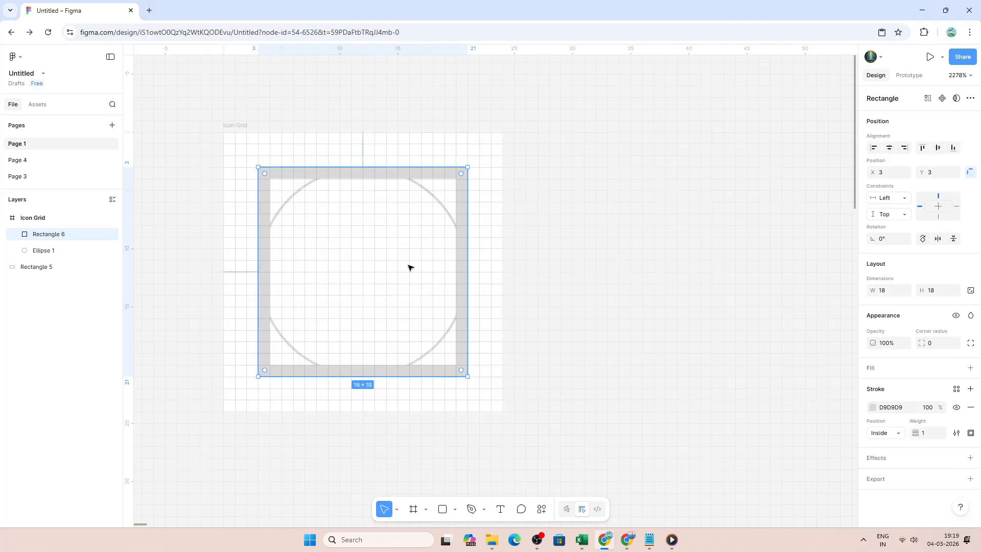
{"action": "left_click", "coordinate": [916, 432]}
{"action": "type", "text": "0.2"}
{"action": "key", "text": "Return"}
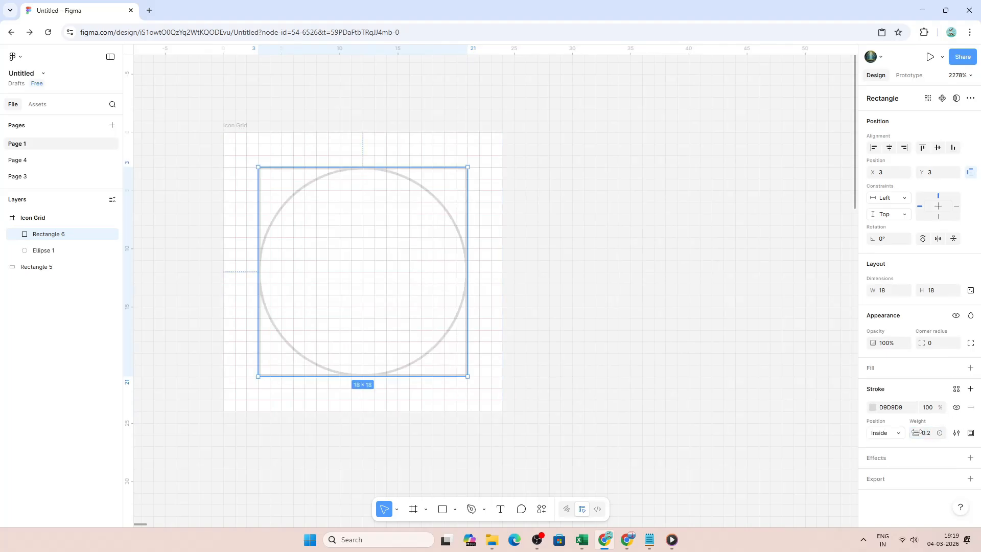
Draw a second rectangle beside the Icon Grid frame and set its width to 16 and height to 20.
{"action": "key", "text": "r"}
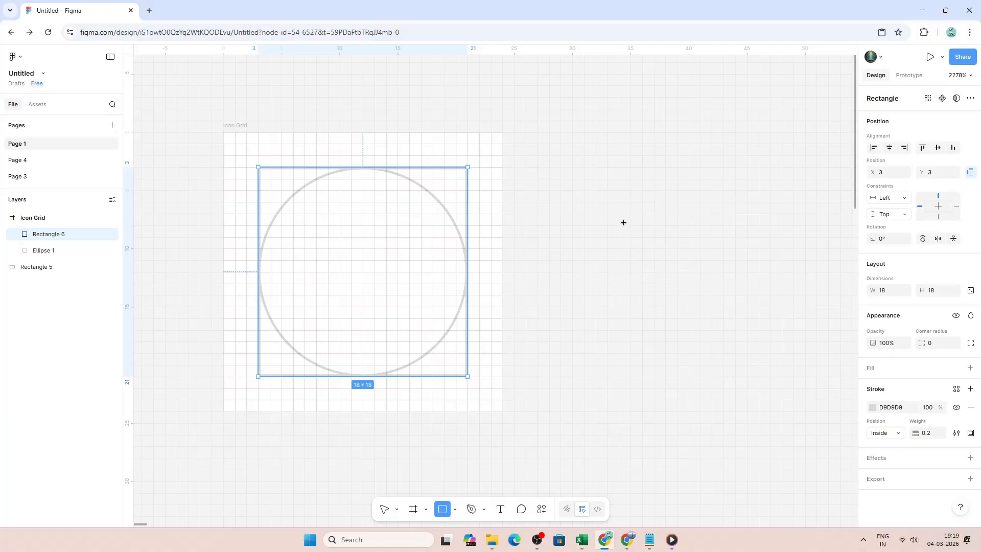
{"action": "left_click_drag", "start_coordinate": [584, 202], "coordinate": [712, 329]}
{"action": "left_click", "coordinate": [886, 250]}
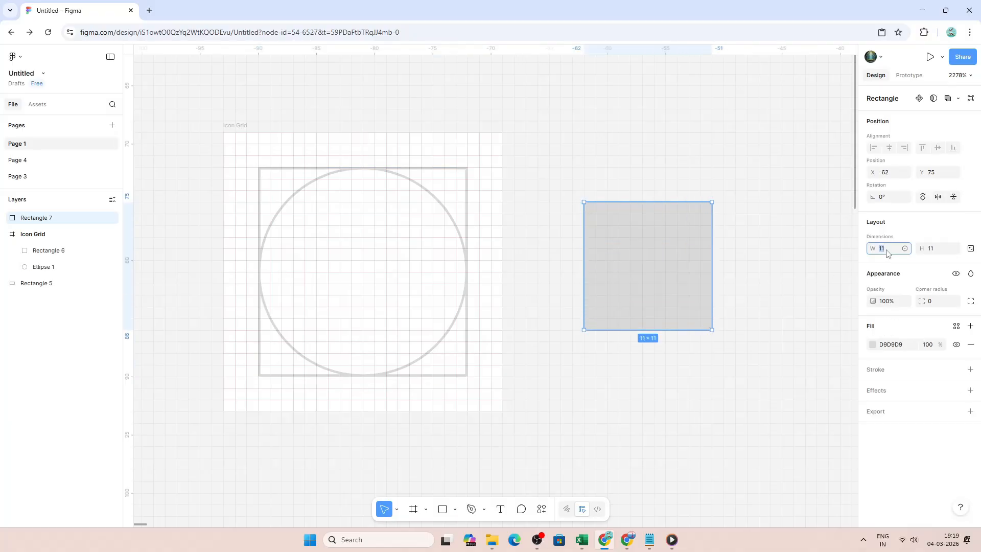
{"action": "key", "text": "Tab"}
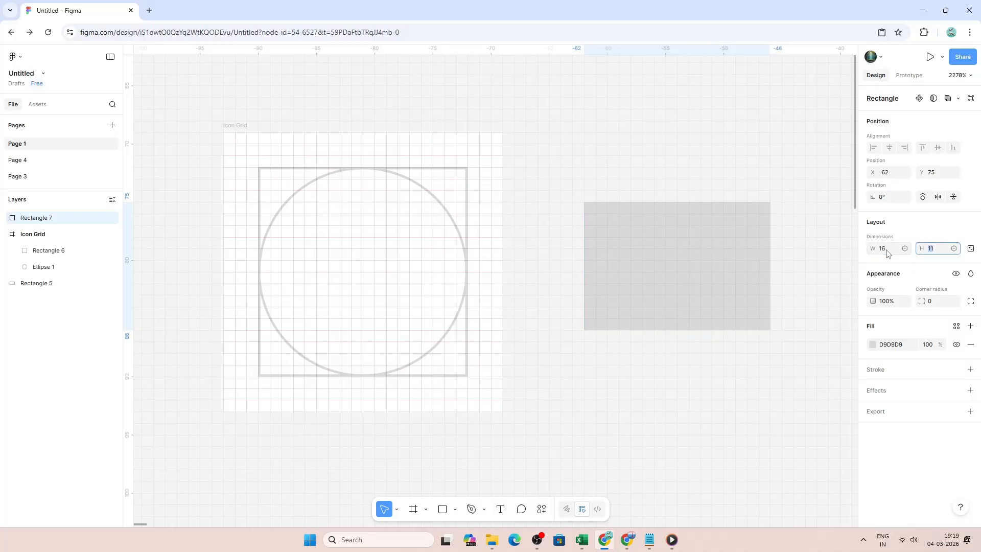
{"action": "type", "text": "20"}
{"action": "key", "text": "Return"}
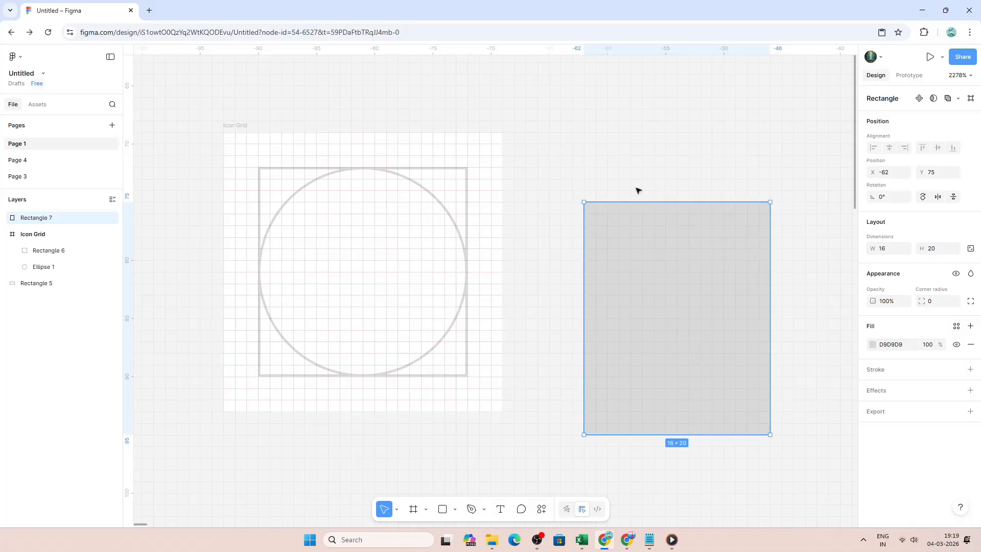
Centre the 16 × 20 rectangle in the Icon Grid frame, swap its fill for a stroke and set the stroke weight to 0.2.
{"action": "key", "text": "r"}
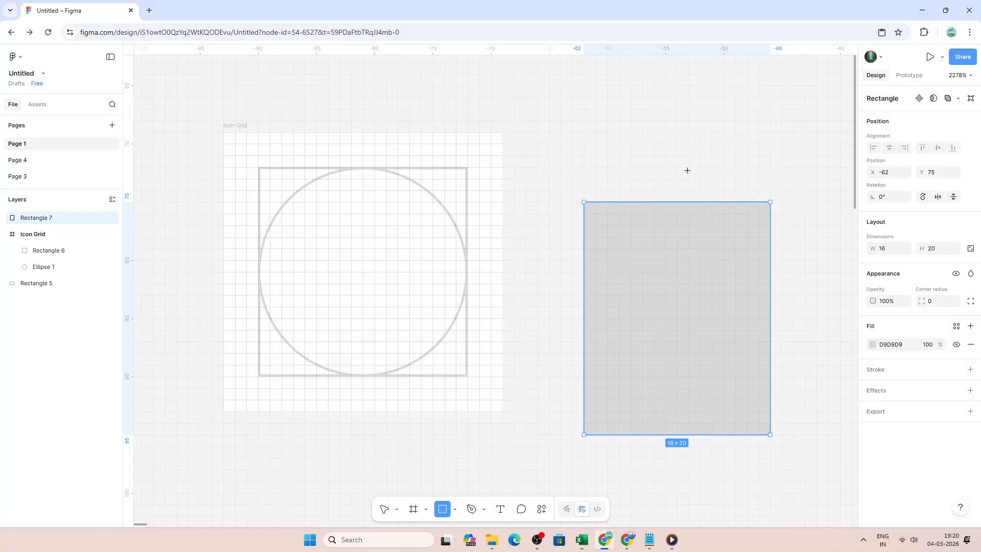
{"action": "key", "text": "v"}
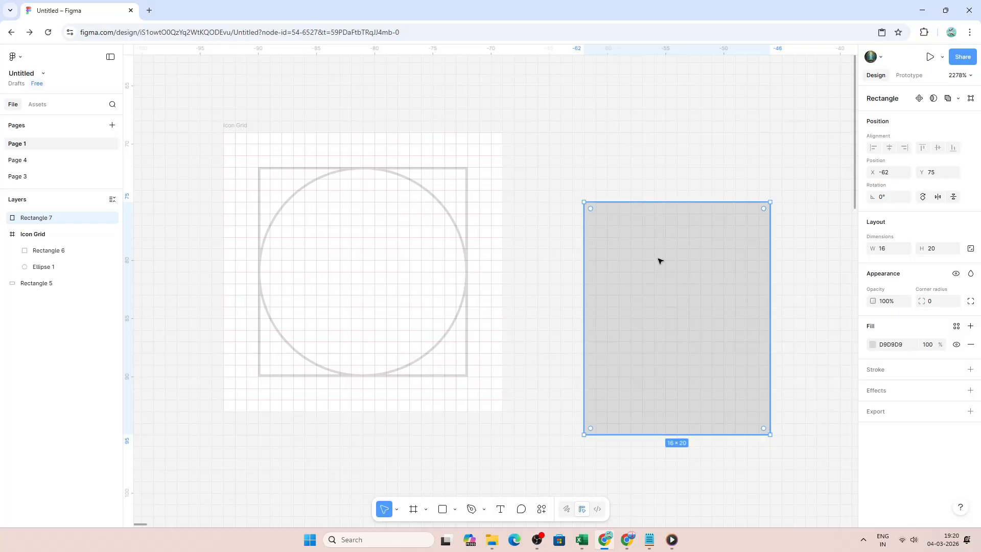
{"action": "left_click_drag", "start_coordinate": [659, 261], "coordinate": [349, 216]}
{"action": "key", "text": "shift+x"}
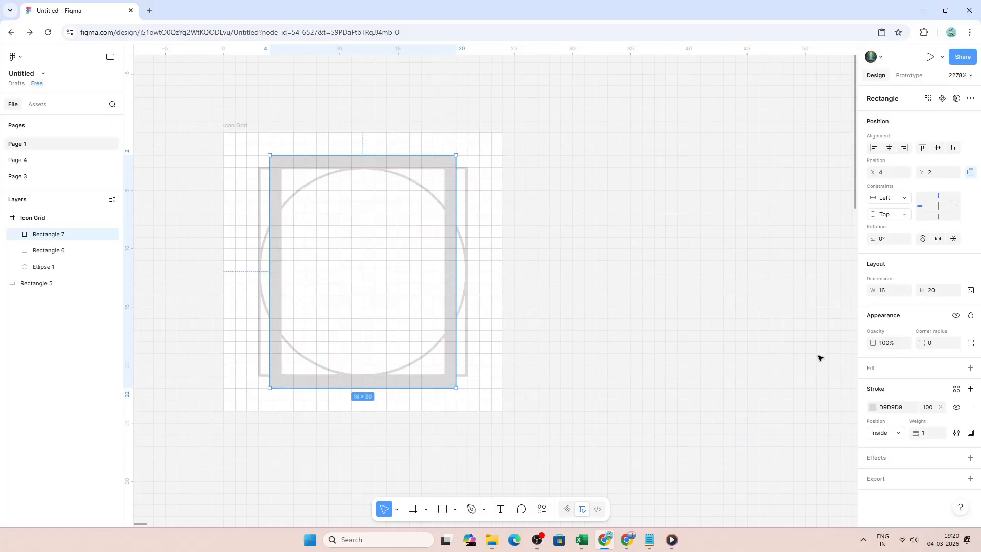
{"action": "left_click", "coordinate": [921, 431]}
{"action": "type", "text": "0.2"}
{"action": "key", "text": "Return"}
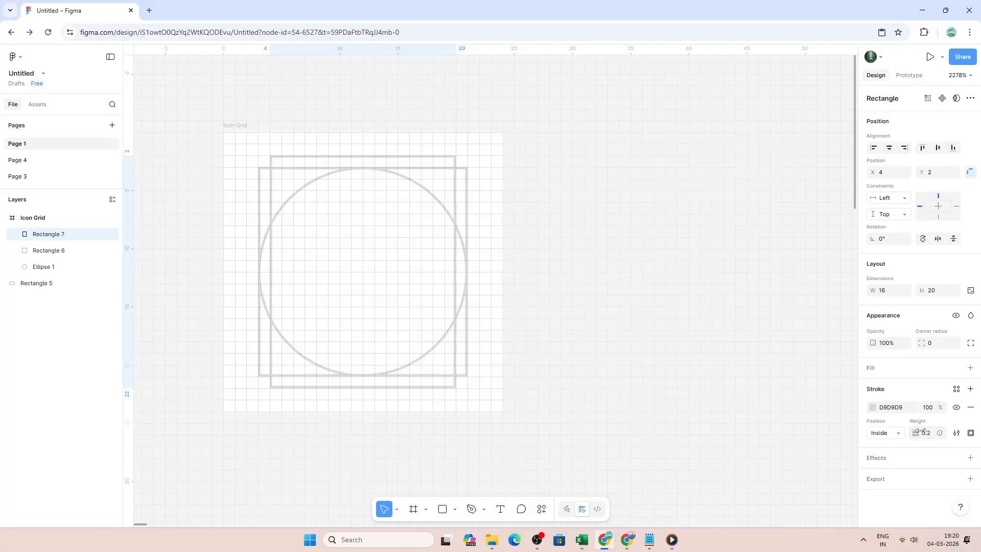
Draw a third rectangle beside the Icon Grid frame and set its width to 20 and height to 16.
{"action": "key", "text": "r"}
{"action": "left_click_drag", "start_coordinate": [584, 190], "coordinate": [712, 345]}
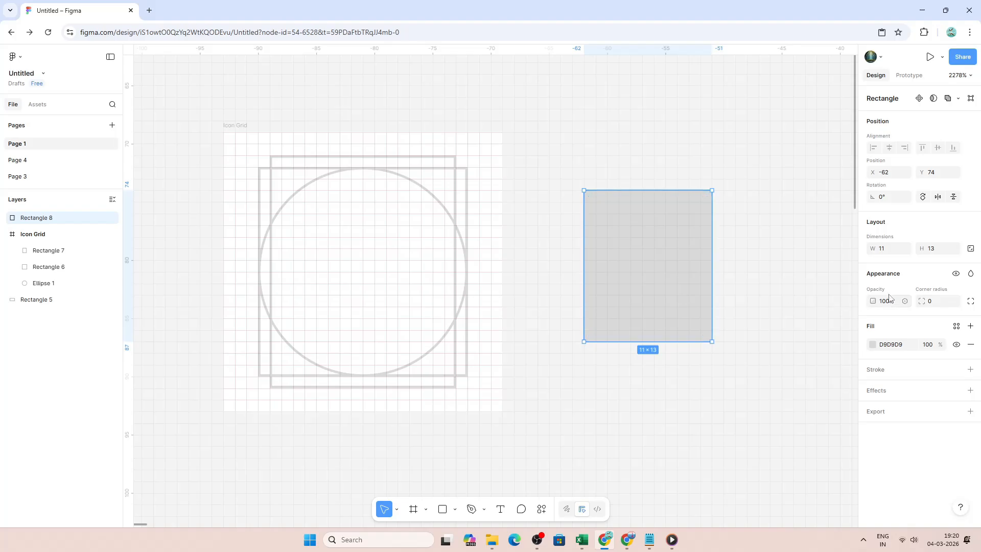
{"action": "left_click", "coordinate": [879, 248]}
{"action": "type", "text": "20"}
{"action": "key", "text": "Tab"}
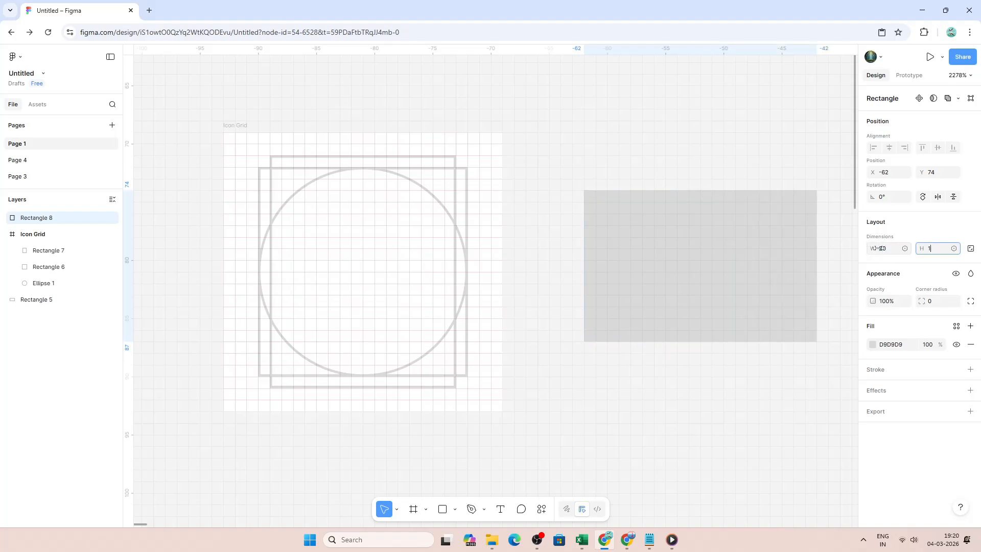
{"action": "type", "text": "16"}
{"action": "key", "text": "Return"}
Centre the 20 × 16 rectangle in the Icon Grid frame, swap its fill for a stroke and set the stroke weight to 0.2.
{"action": "mouse_move", "coordinate": [689, 306]}
{"action": "left_mouse_down"}
{"action": "mouse_move", "coordinate": [440, 280]}
{"action": "mouse_move", "coordinate": [363, 287]}
{"action": "left_mouse_up"}
{"action": "key", "text": "shift+x"}
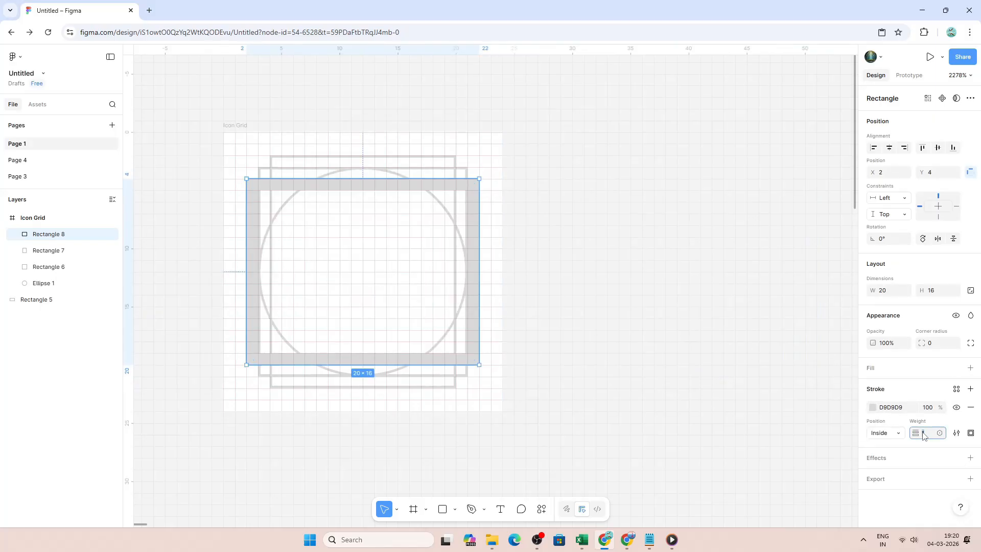
{"action": "key", "text": "Return"}
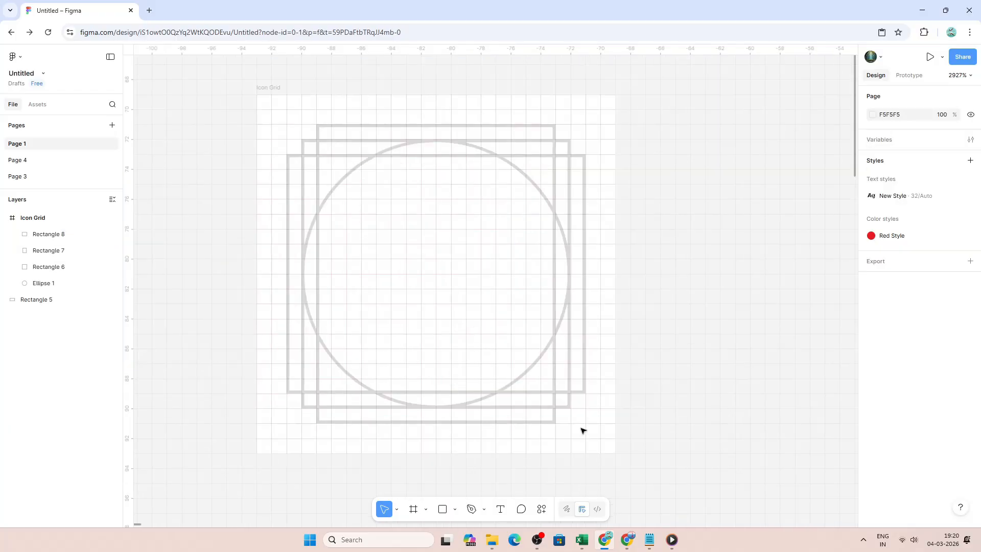
Select the circle and all three rectangles in the Icon Grid frame and change their stroke colour to light red FF6E6E.
{"action": "left_click_drag", "start_coordinate": [583, 428], "coordinate": [346, 275]}
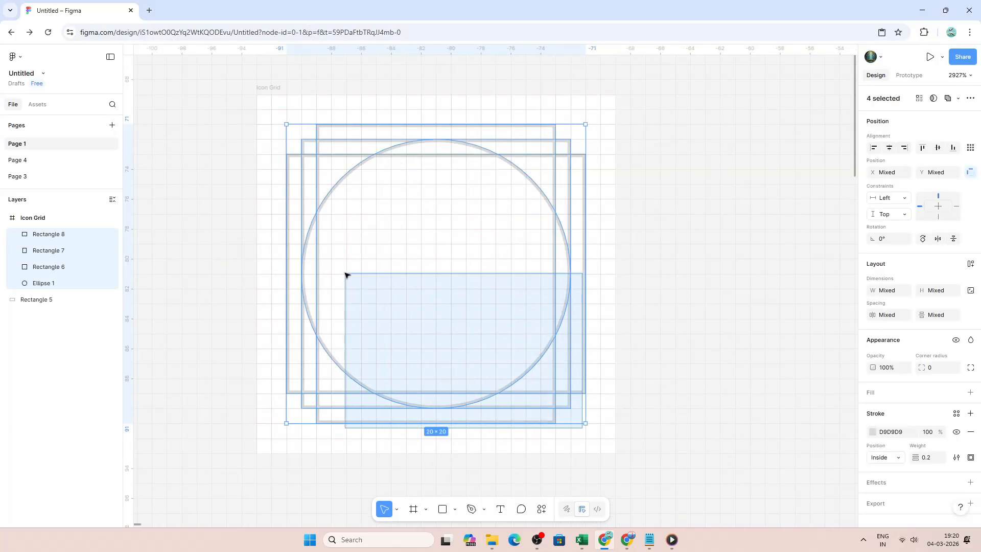
{"action": "left_click", "coordinate": [873, 432]}
{"action": "left_click", "coordinate": [848, 284]}
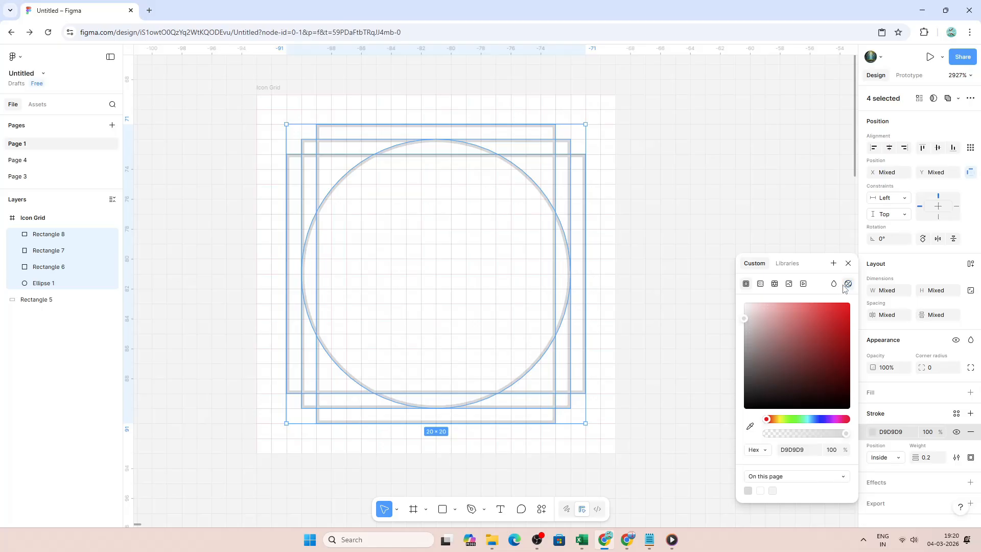
{"action": "mouse_move", "coordinate": [746, 318]}
{"action": "left_mouse_down"}
{"action": "mouse_move", "coordinate": [766, 301]}
{"action": "mouse_move", "coordinate": [813, 301]}
{"action": "mouse_move", "coordinate": [804, 302]}
{"action": "left_mouse_up"}
{"action": "left_click", "coordinate": [764, 217]}
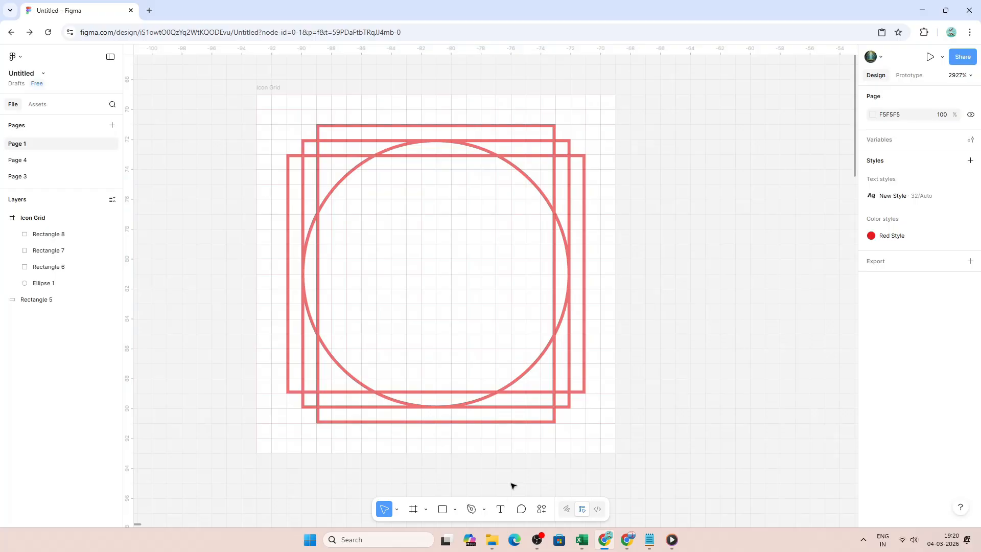
Draw a vertical Pen line at X 12 from the frame's top edge to its bottom edge and set its stroke weight to 0.2.
{"action": "left_click", "coordinate": [471, 509]}
{"action": "left_click", "coordinate": [436, 95]}
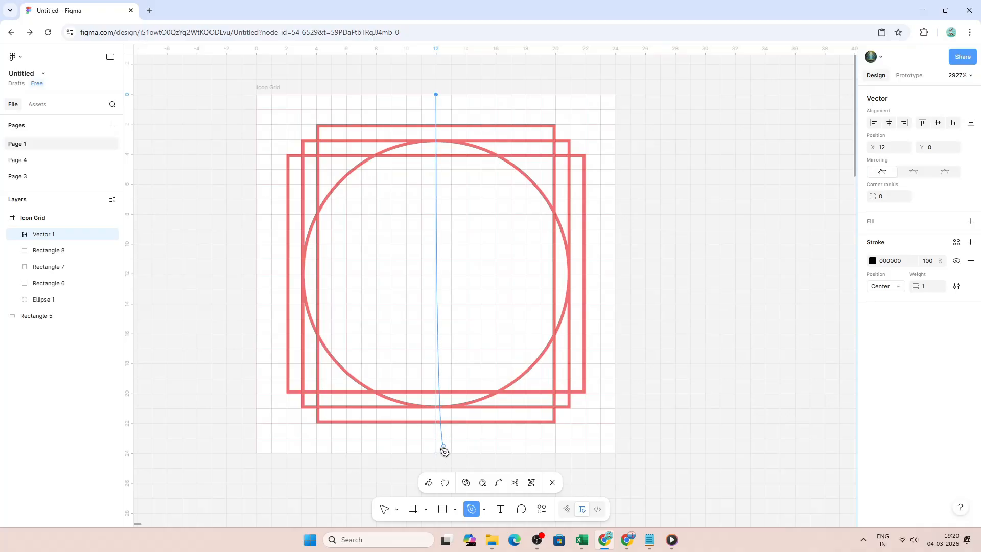
{"action": "key", "text": "Escape"}
{"action": "left_click", "coordinate": [436, 95]}
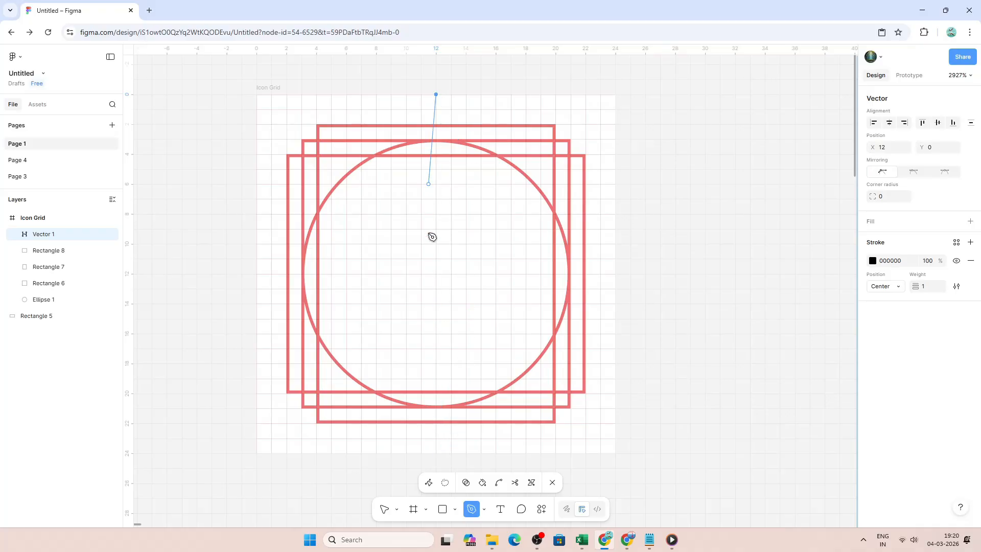
{"action": "left_click", "coordinate": [435, 453]}
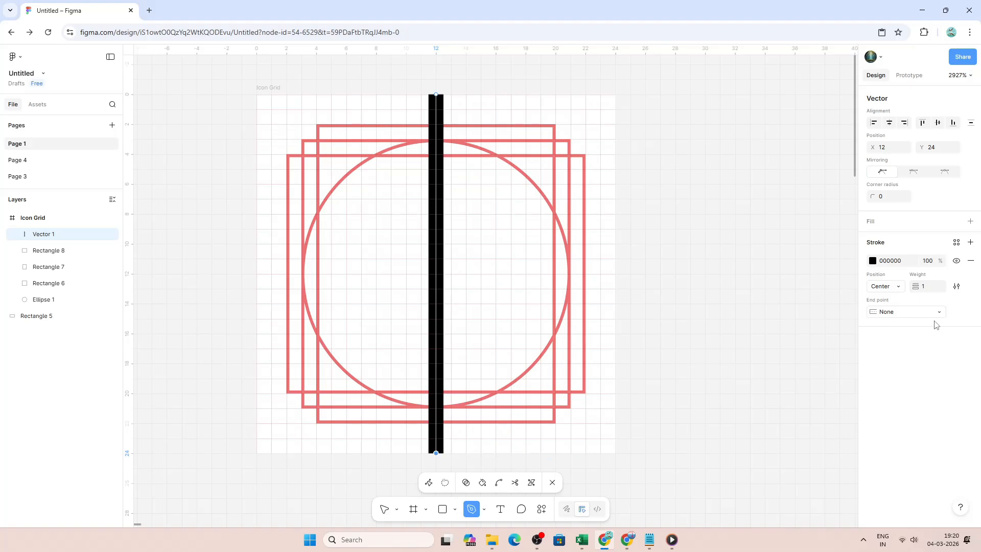
{"action": "left_click", "coordinate": [925, 287]}
{"action": "type", "text": "0.2"}
{"action": "key", "text": "Return"}
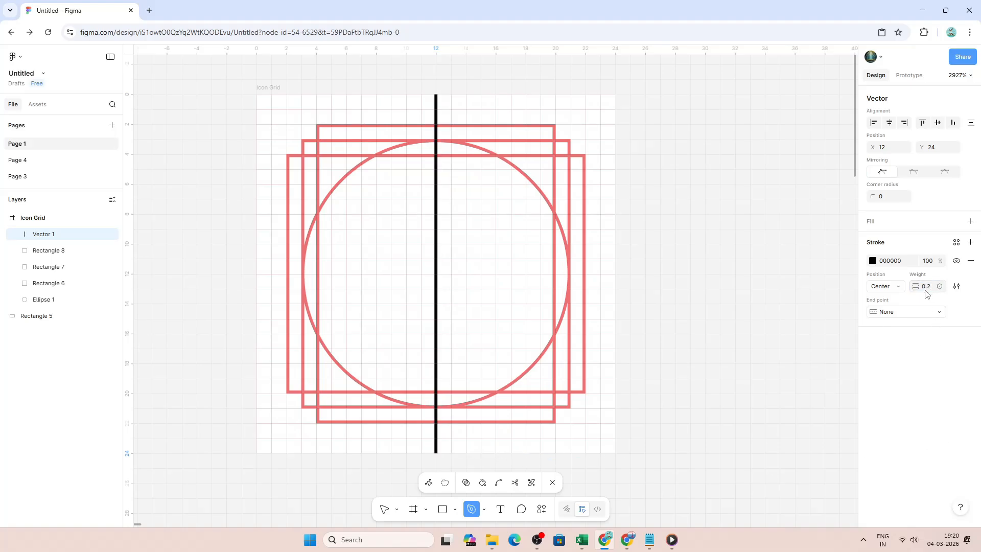
Change the vertical centre line's stroke colour to red FB5151 and end the open path.
{"action": "left_click", "coordinate": [872, 260]}
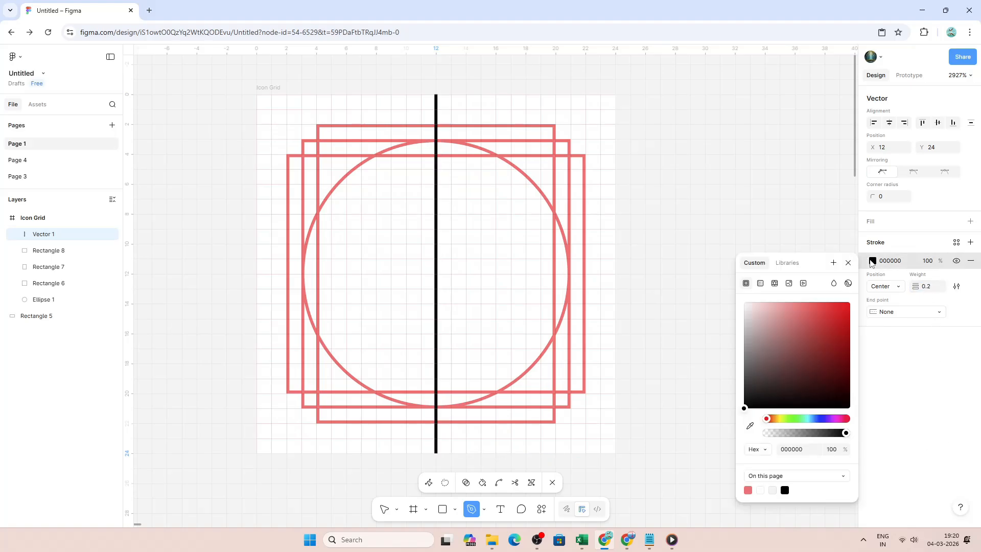
{"action": "left_click", "coordinate": [840, 302]}
{"action": "left_click_drag", "start_coordinate": [843, 305], "coordinate": [818, 302]}
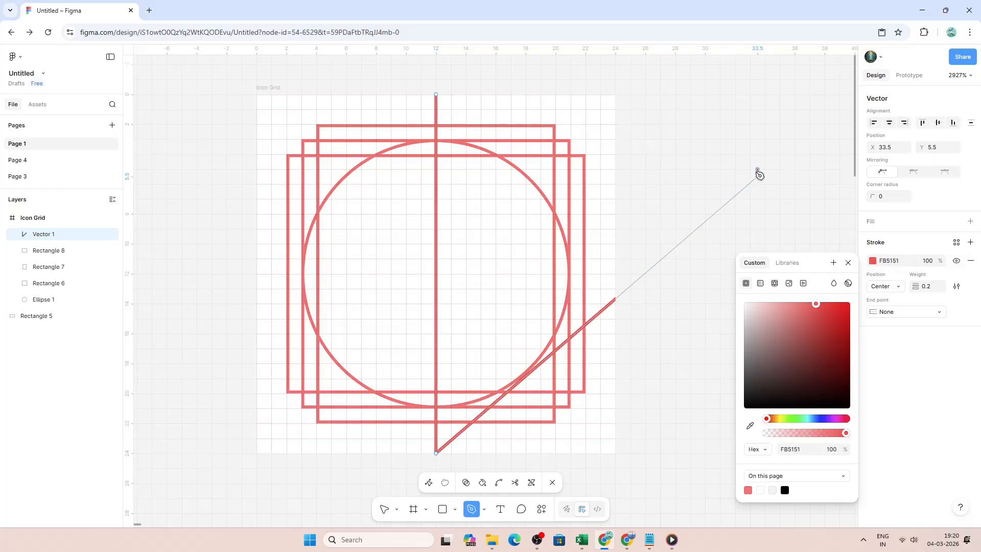
{"action": "key", "text": "Escape"}
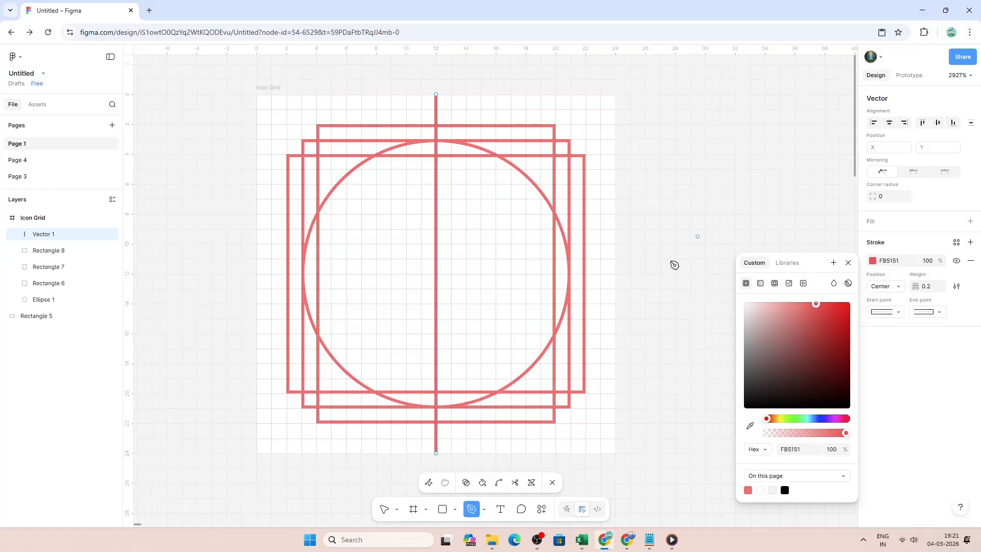
Draw a horizontal Pen line at Y 12 across the full width of the Icon Grid frame, crossing the vertical line.
{"action": "scroll", "coordinate": [464, 297], "scroll_direction": "down", "scroll_amount": 1}
{"action": "scroll", "coordinate": [460, 298], "scroll_direction": "down", "scroll_amount": 2}
{"action": "scroll", "coordinate": [432, 301], "scroll_direction": "up", "scroll_amount": 2}
{"action": "key", "text": "p"}
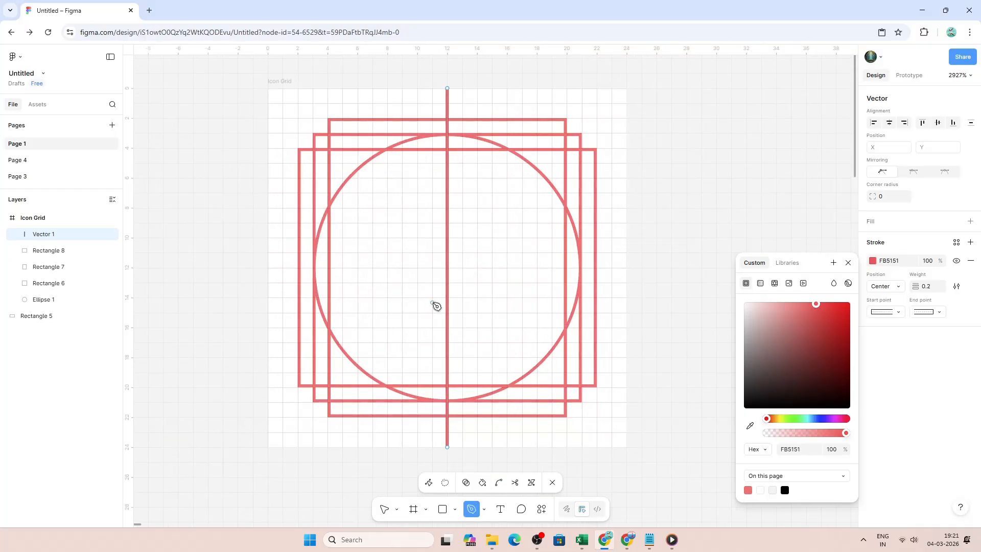
{"action": "left_click", "coordinate": [268, 267]}
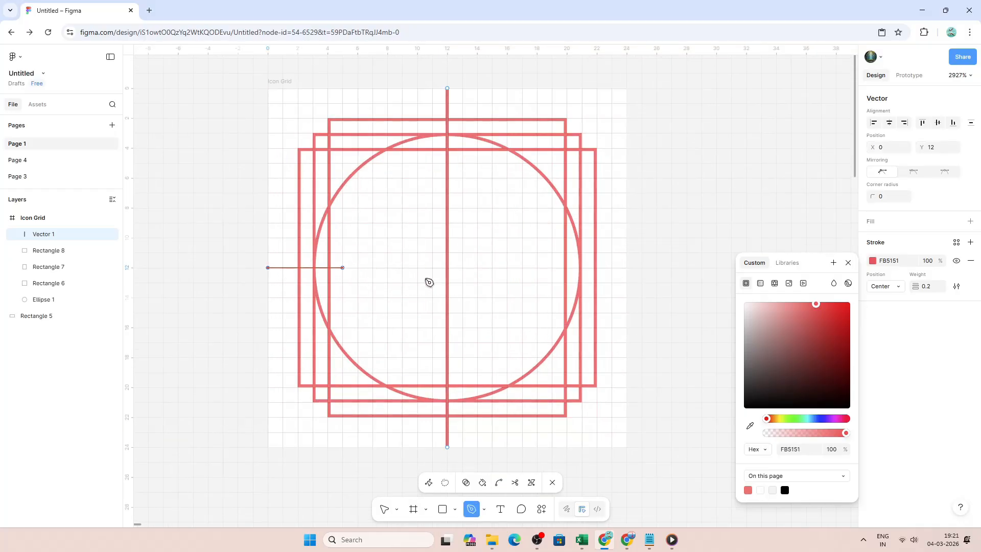
{"action": "key", "text": "Escape"}
{"action": "left_click", "coordinate": [626, 267]}
{"action": "left_click", "coordinate": [268, 267]}
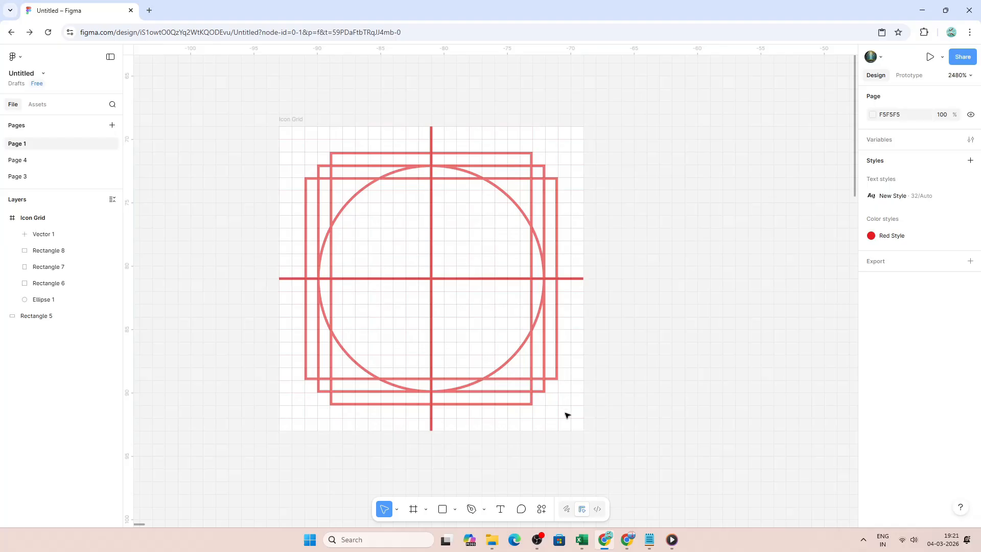
Select the Icon Grid frame with all its keyline shapes and centre lines and combine them with a Union.
{"action": "left_click_drag", "start_coordinate": [571, 419], "coordinate": [289, 204]}
{"action": "left_click_drag", "start_coordinate": [258, 99], "coordinate": [595, 463]}
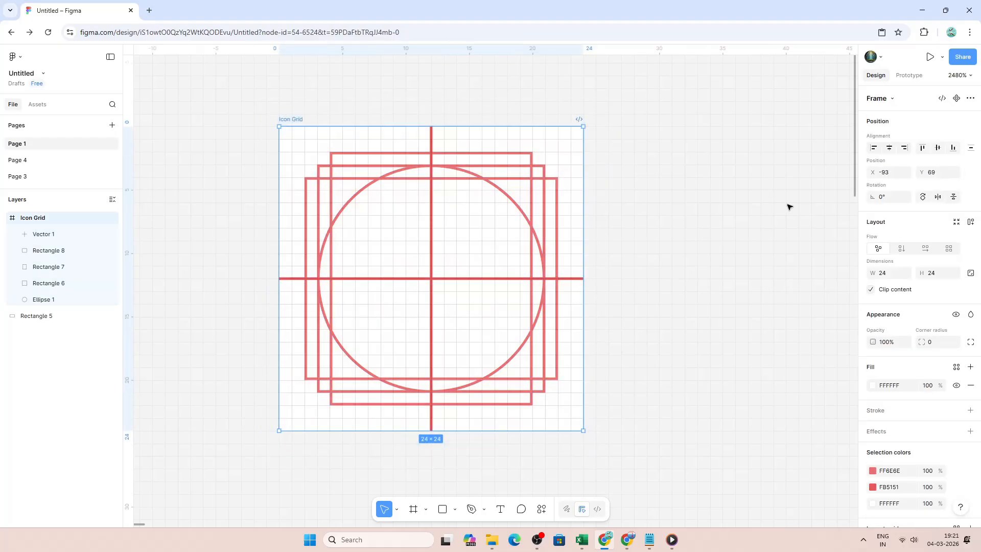
{"action": "left_click", "coordinate": [970, 99]}
{"action": "left_click", "coordinate": [914, 137]}
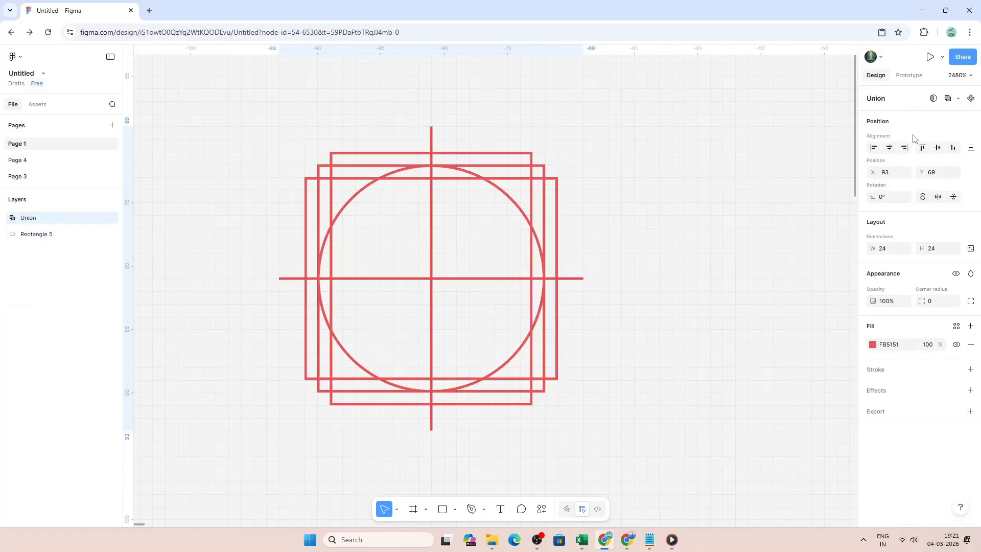
Select the united keyline grid and turn it into a component.
{"action": "scroll", "coordinate": [417, 175], "scroll_direction": "down", "scroll_amount": 2}
{"action": "left_click", "coordinate": [601, 152]}
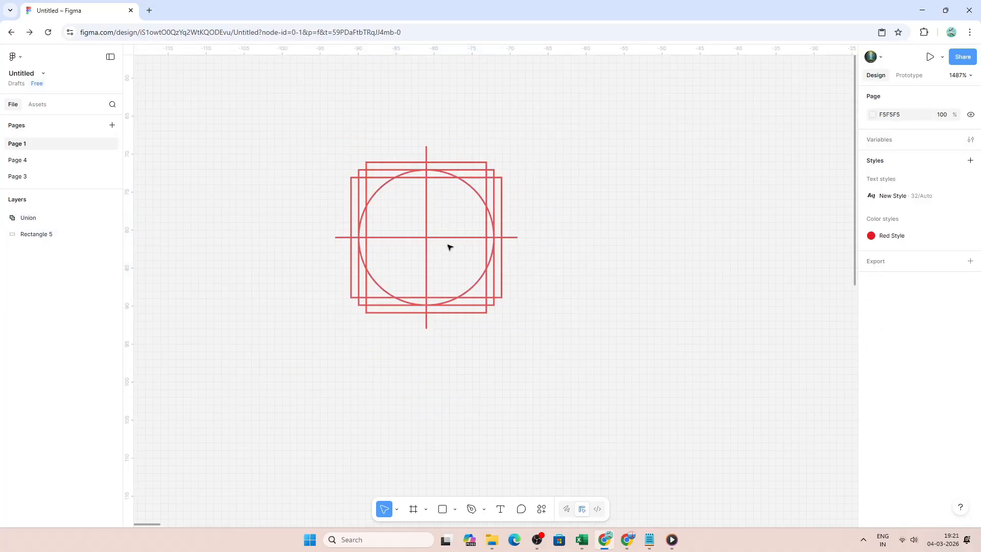
{"action": "left_click_drag", "start_coordinate": [556, 361], "coordinate": [270, 112]}
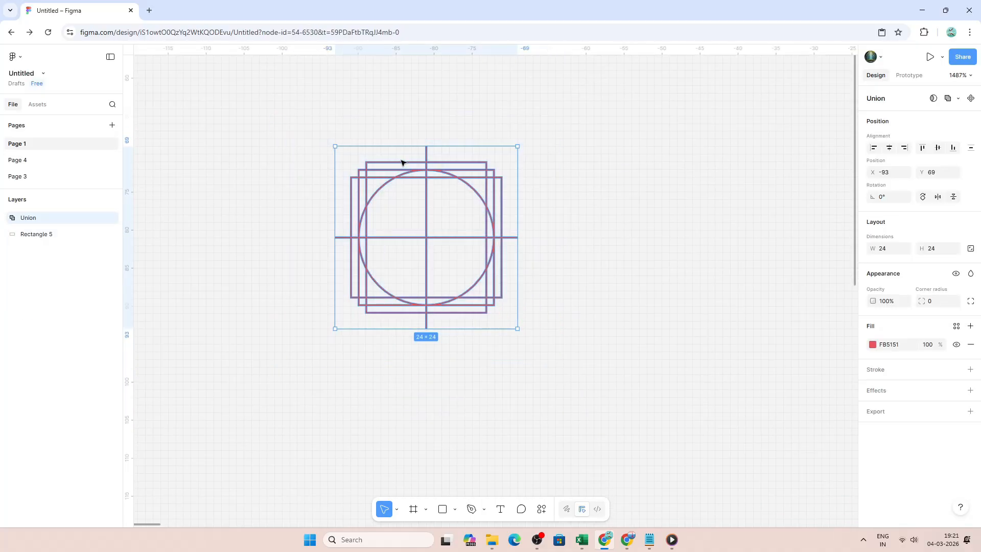
{"action": "left_click", "coordinate": [970, 98]}
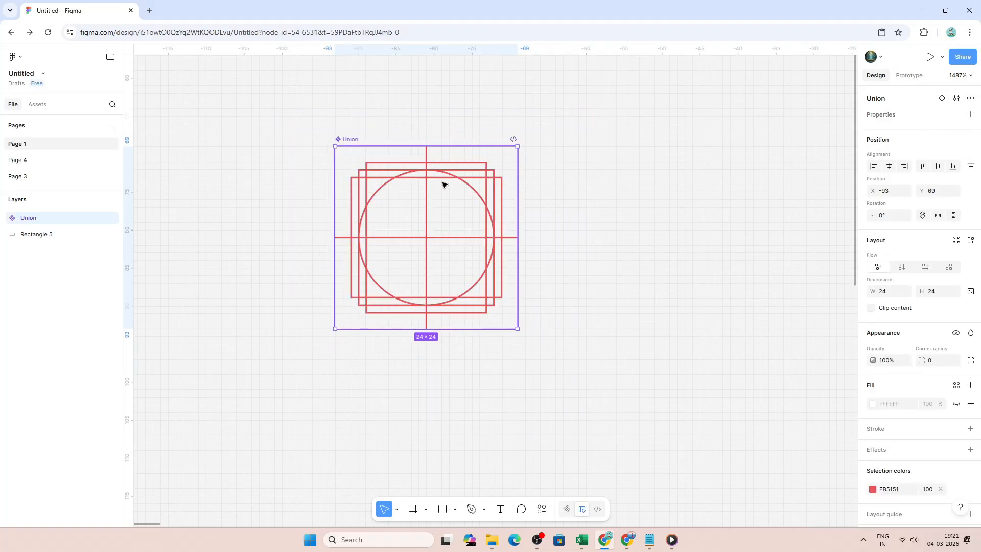
{"action": "left_click", "coordinate": [613, 217]}
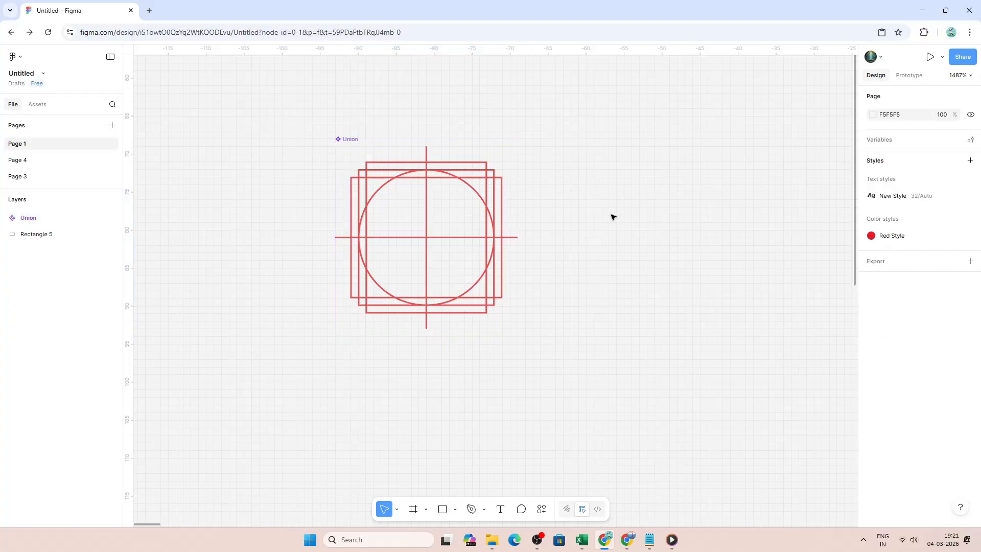